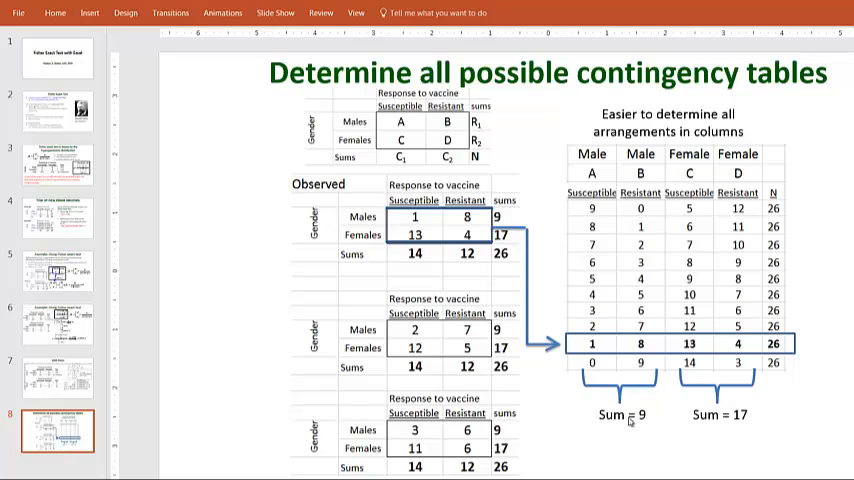
Reveal the slide's grand-total-26 note with marginal-sum formulas, then switch to the Excel workbook.
click(730, 435)
key(alt+Tab)
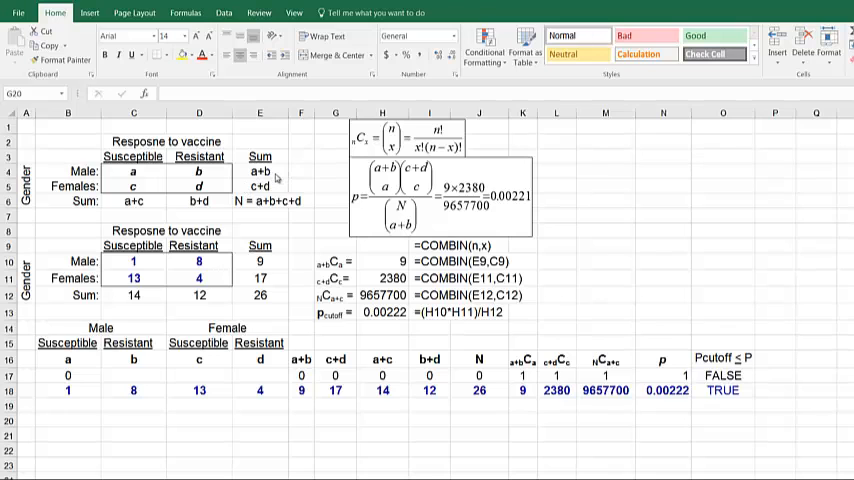
click(303, 392)
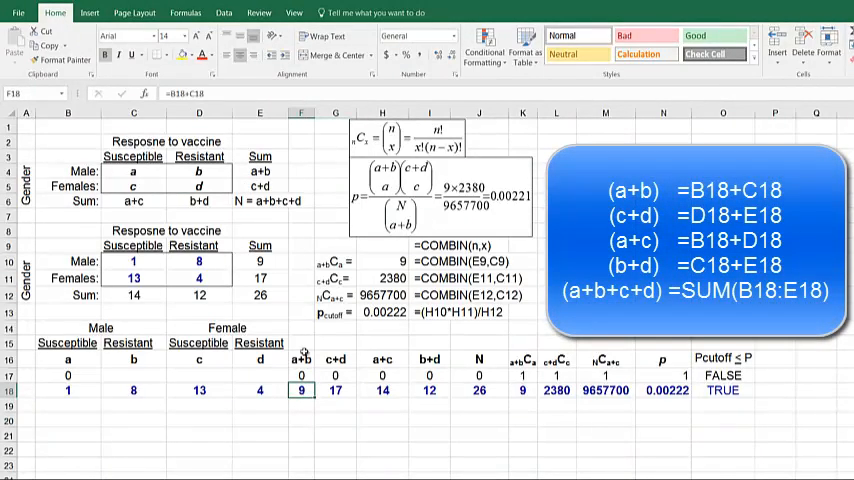
drag(60, 390, 117, 391)
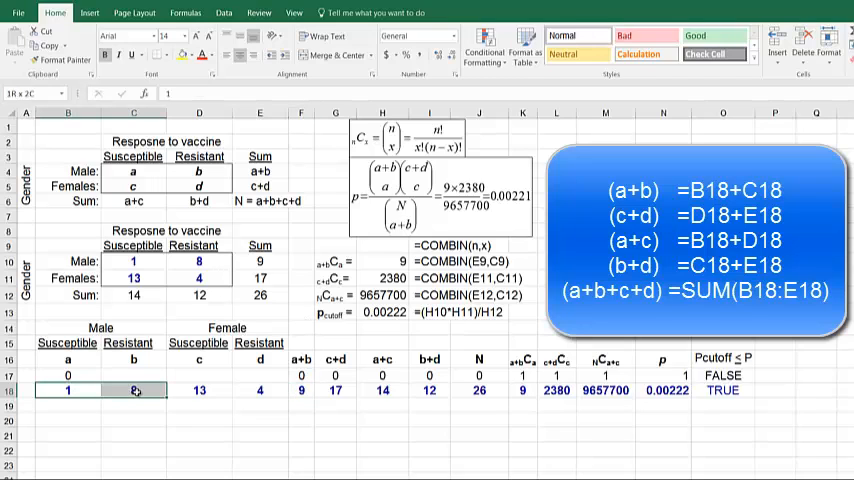
double_click(303, 392)
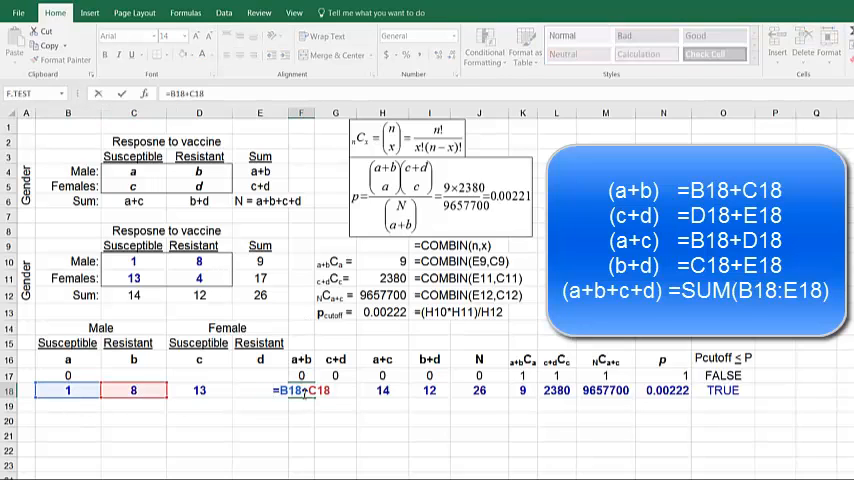
key(Escape)
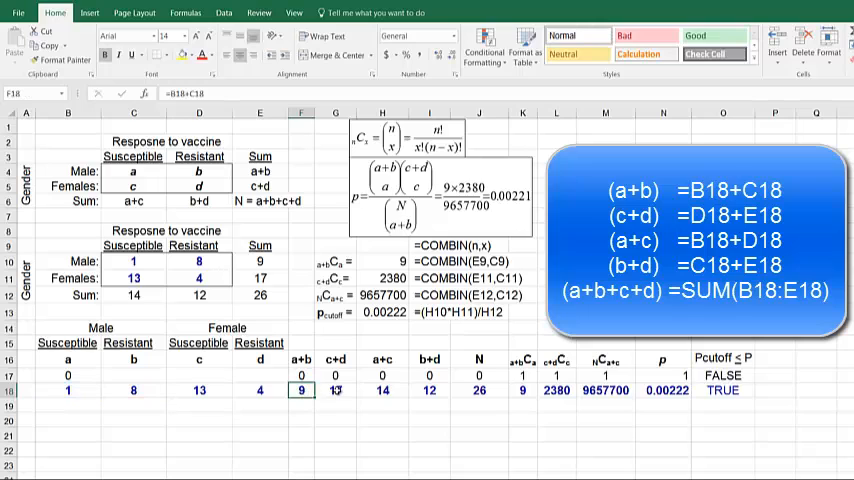
double_click(341, 392)
key(Escape)
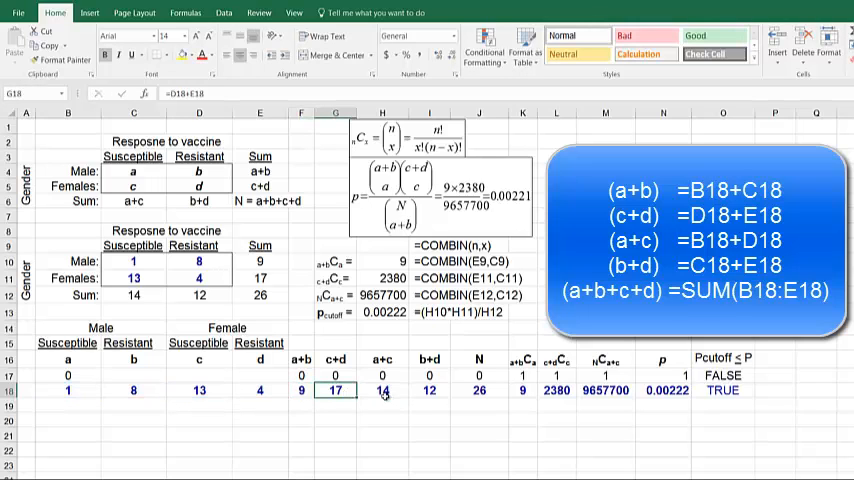
double_click(382, 390)
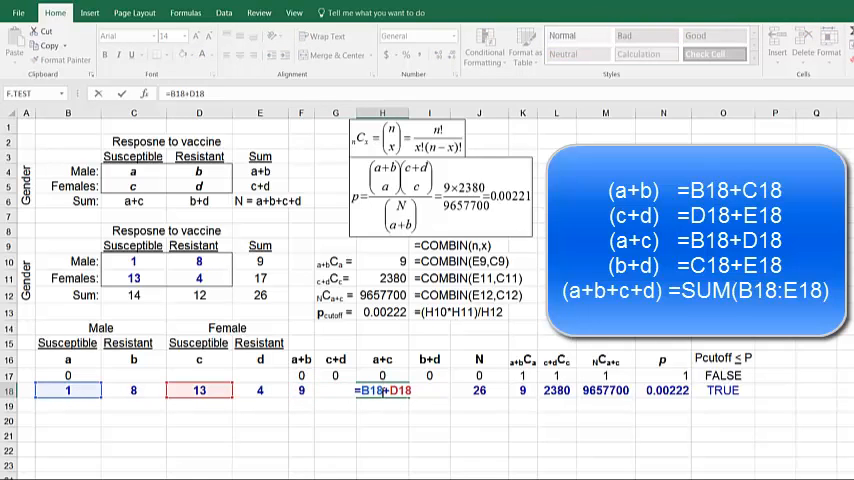
key(Escape)
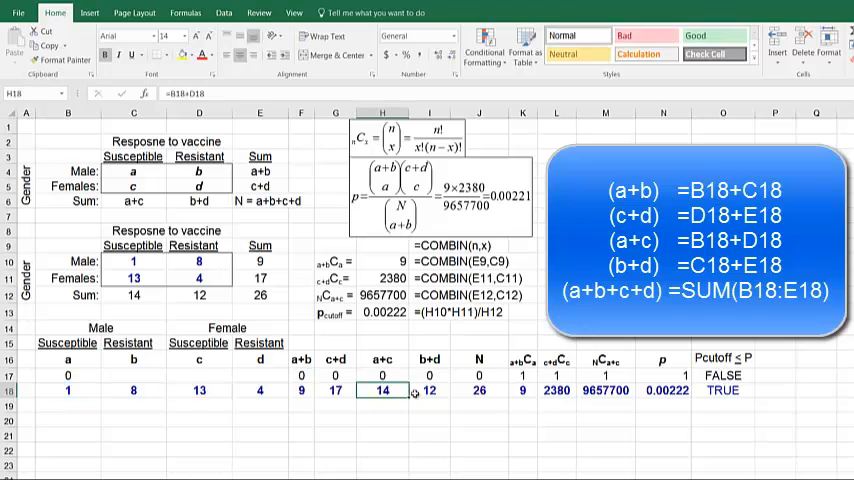
double_click(430, 390)
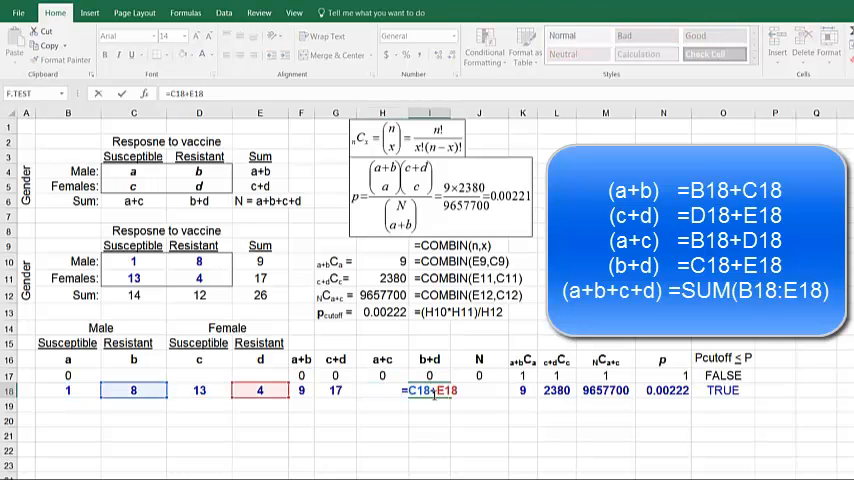
key(Escape)
double_click(478, 390)
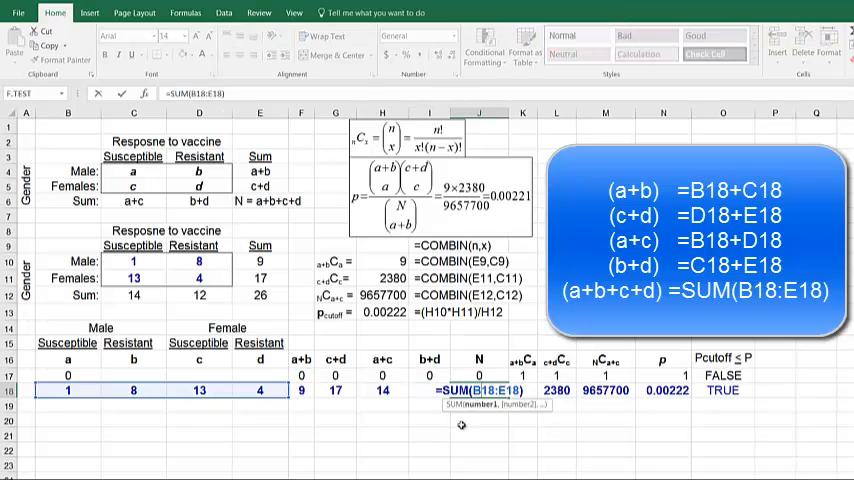
key(Escape)
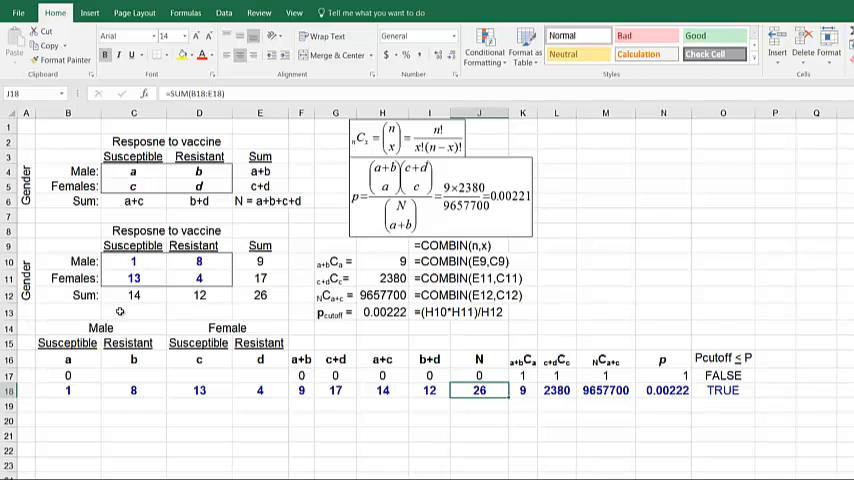
Review the a+b formula for row 17 and enter b = 9 beside a = 0.
click(68, 375)
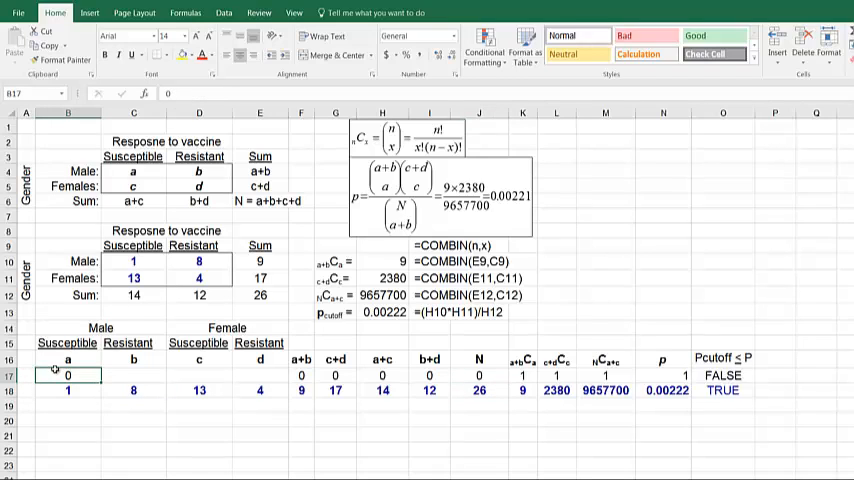
double_click(300, 390)
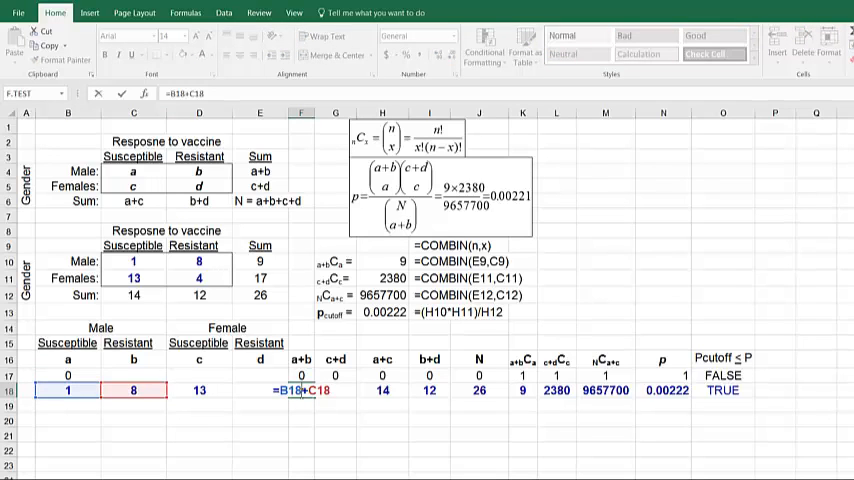
click(67, 375)
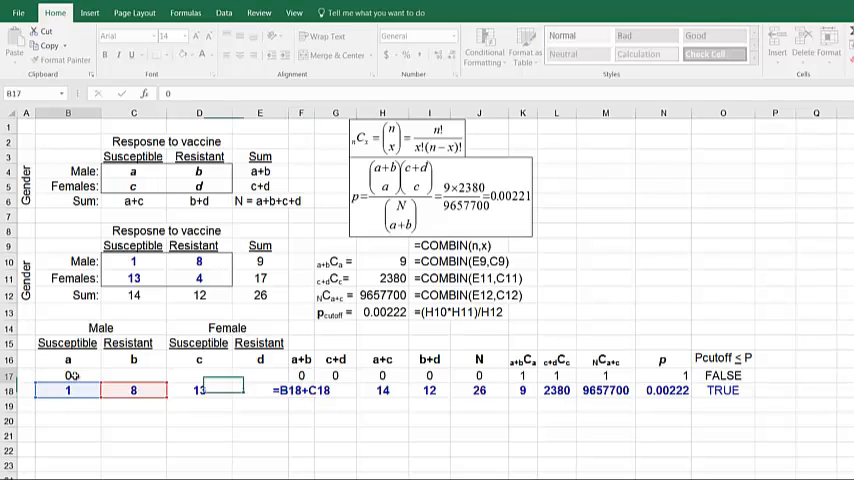
click(129, 375)
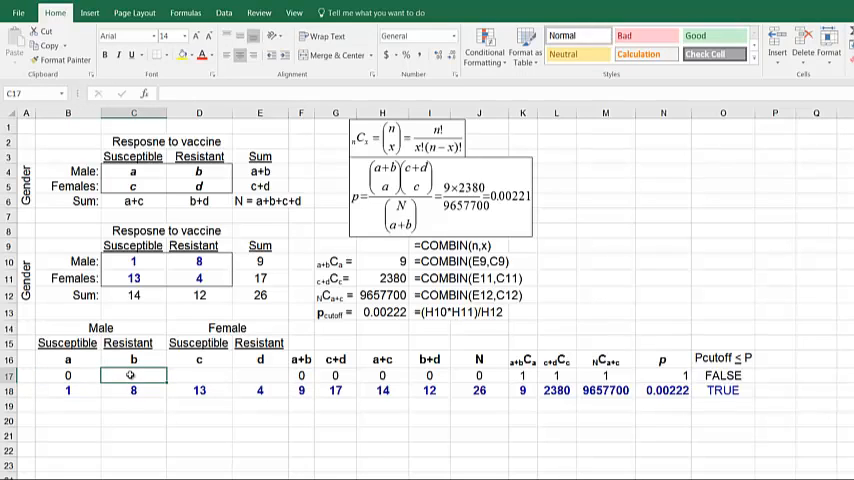
text(9)
key(Return)
click(198, 449)
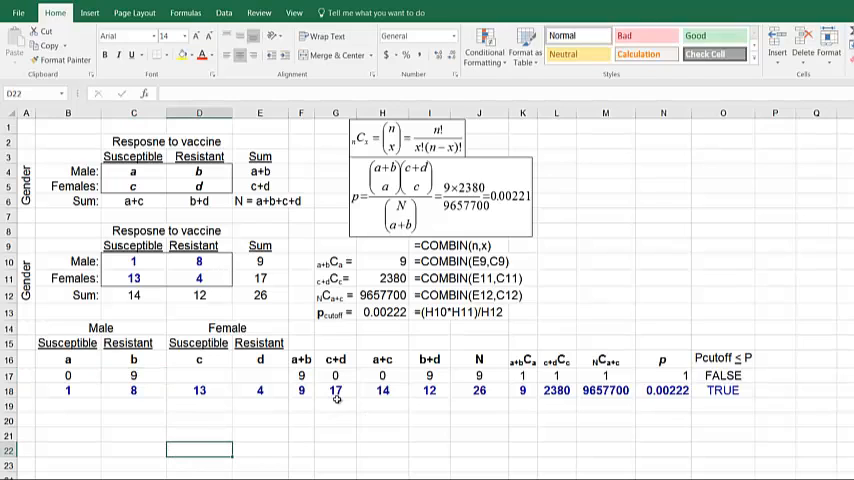
Review the a+c formula and enter c = 14 in row 17.
double_click(383, 391)
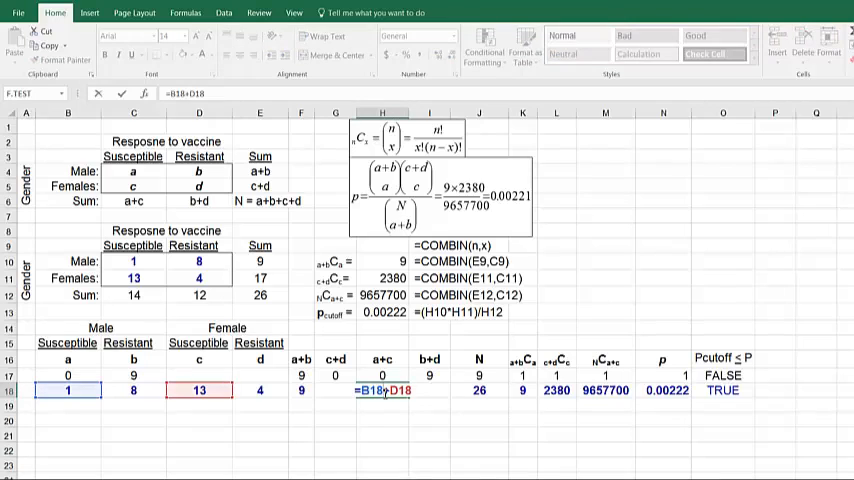
key(Return)
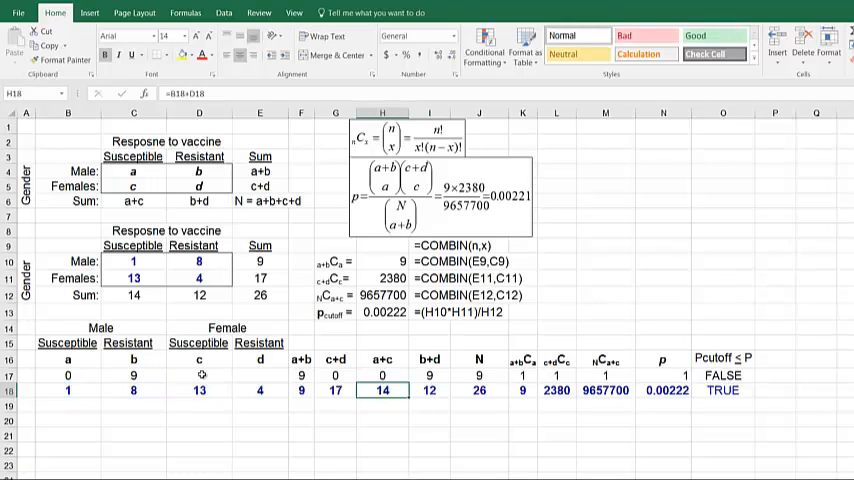
click(200, 376)
text(14)
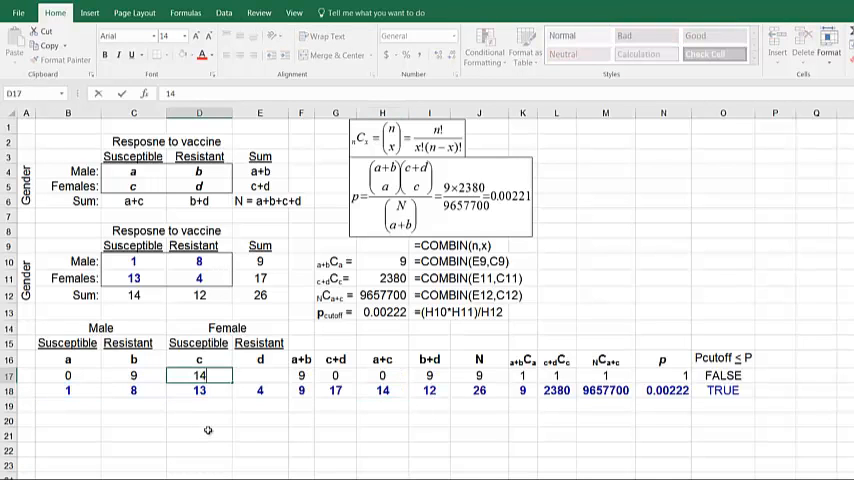
click(210, 432)
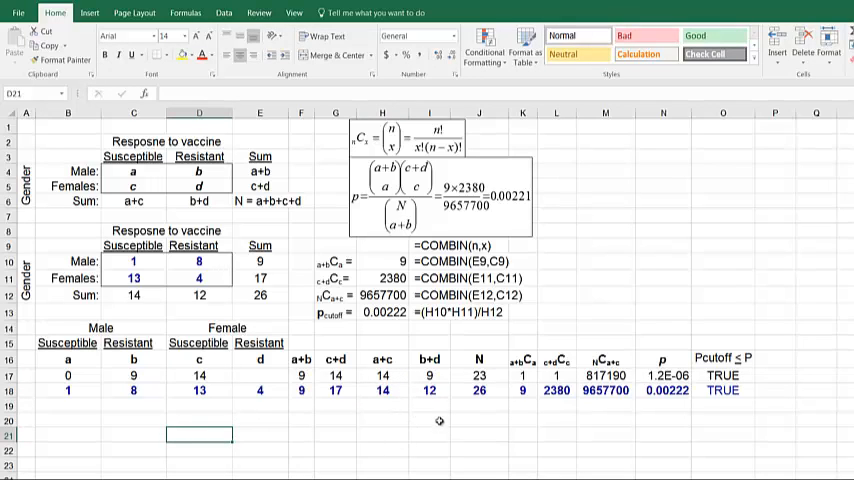
Review the b+d formula and enter d = 3, completing the first table 0-9-14-3.
double_click(430, 390)
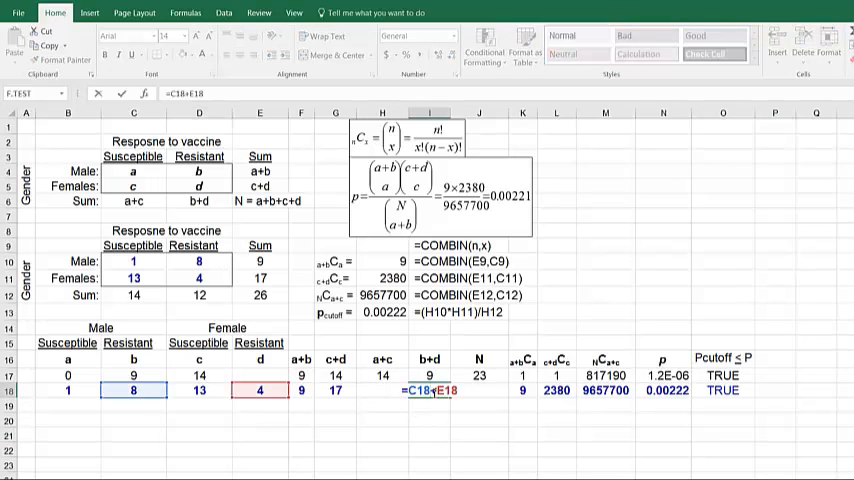
key(ctrl+Return)
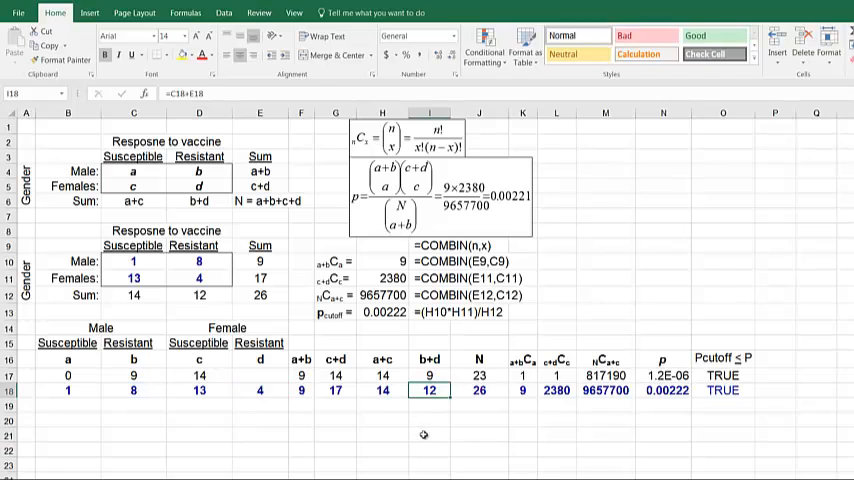
click(137, 375)
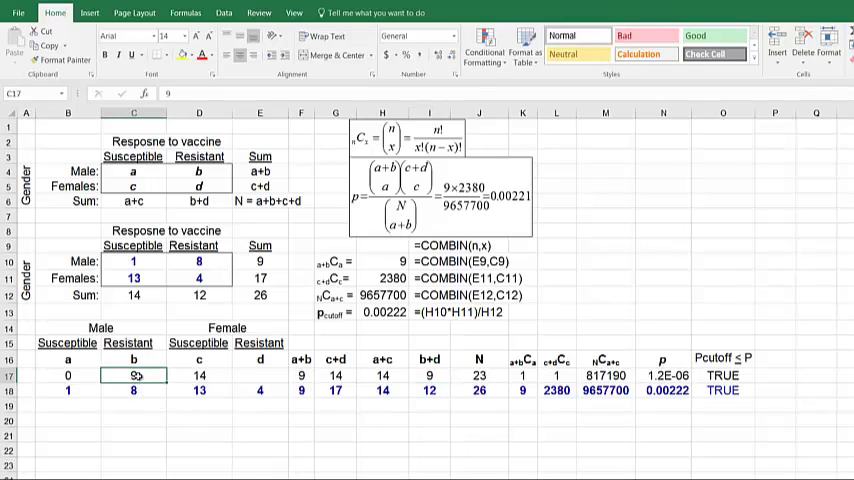
click(272, 377)
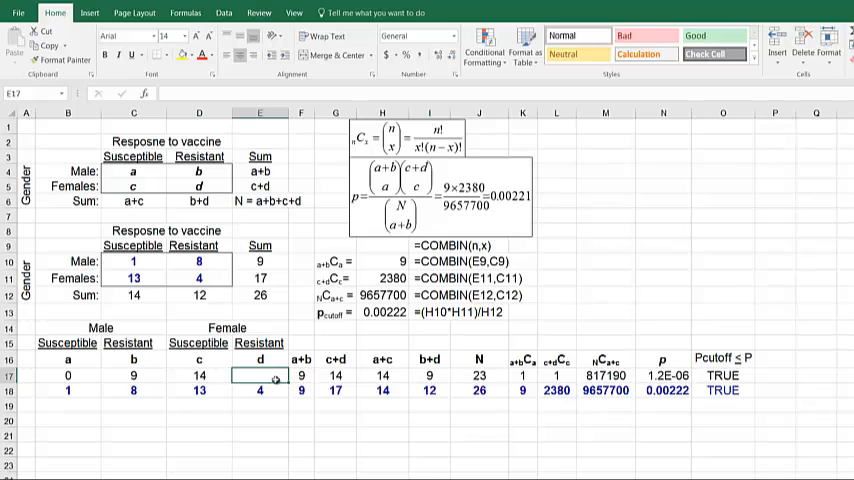
text(3)
key(Return)
click(260, 434)
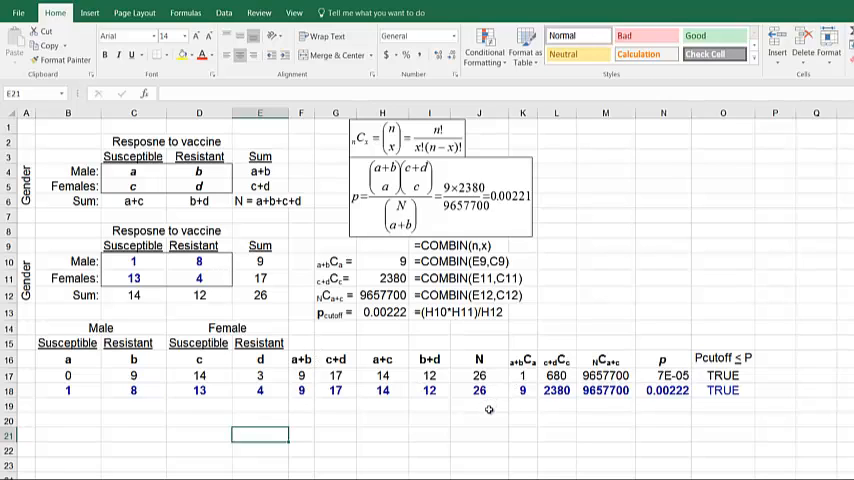
Fill the table-value series from rows 17–18 down to row 32.
mouse_move(68, 375)
mouse_down()
mouse_move(362, 399)
mouse_move(480, 390)
mouse_up()
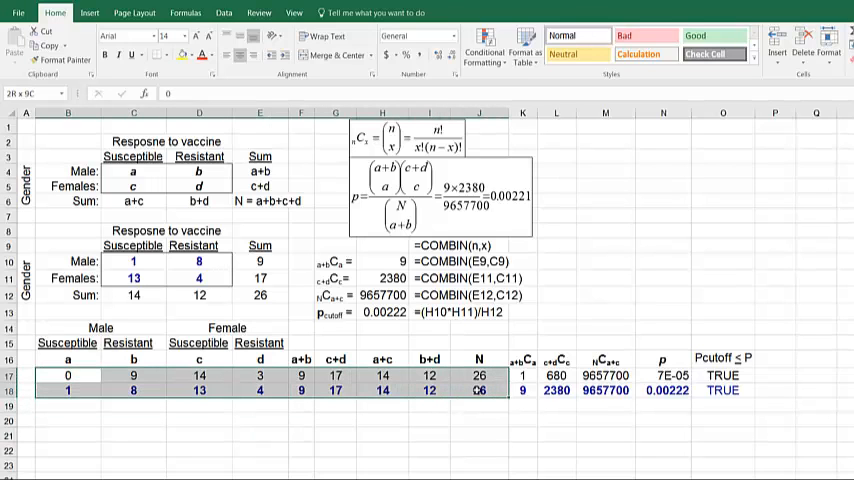
scroll(480, 400, down, 2)
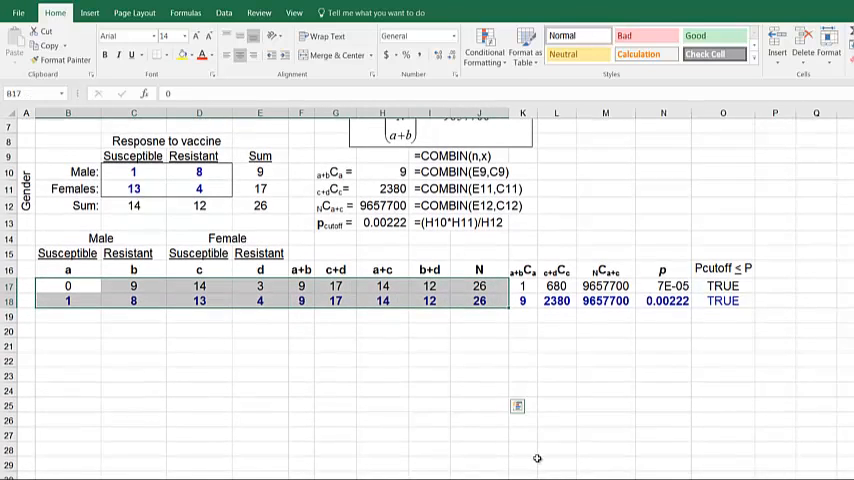
scroll(537, 458, down, 1)
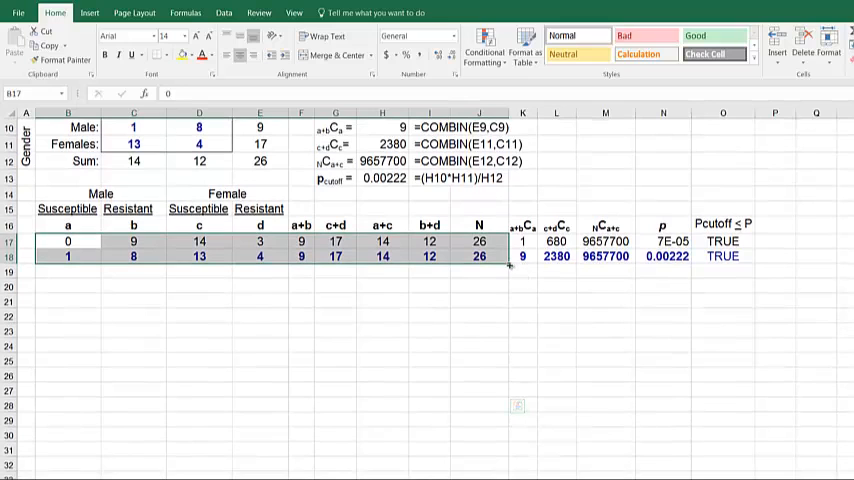
drag(508, 262, 516, 463)
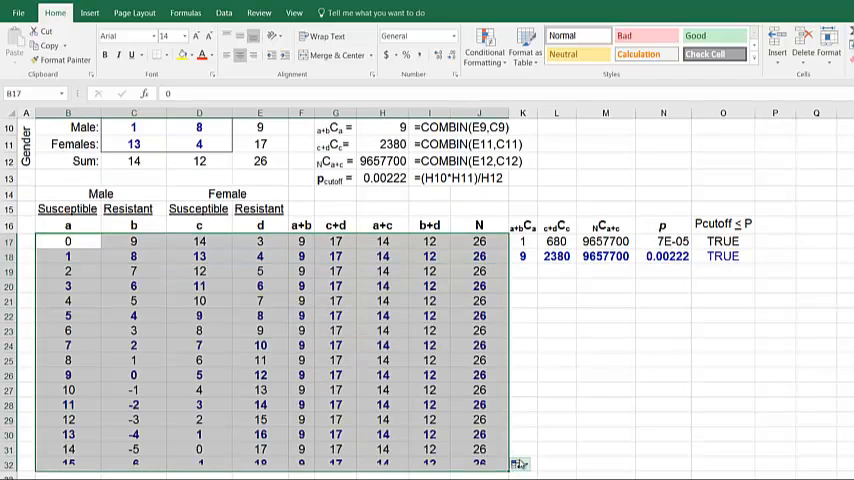
click(663, 432)
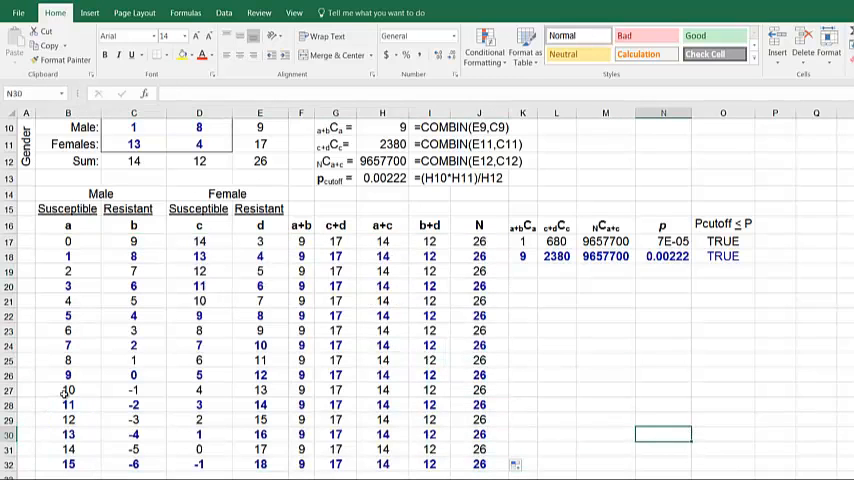
Delete the extra negative-count tables in B27:K32 below row 26.
drag(53, 390, 487, 468)
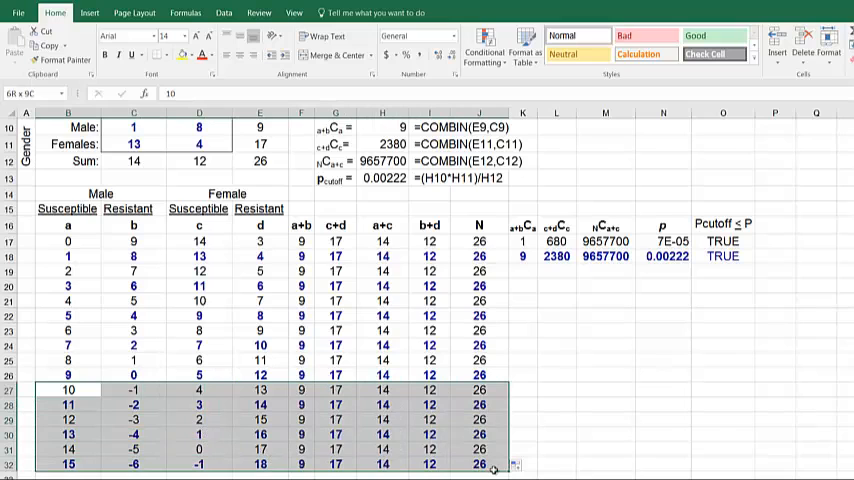
drag(487, 468, 528, 463)
right_click(393, 408)
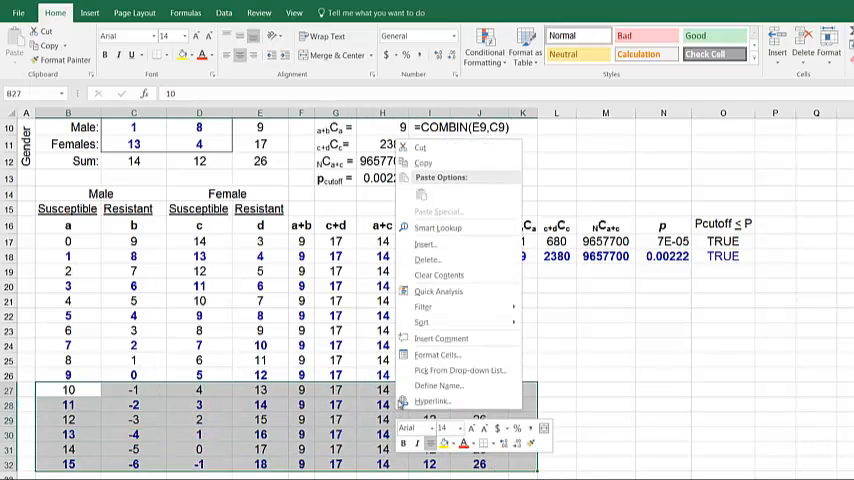
click(440, 262)
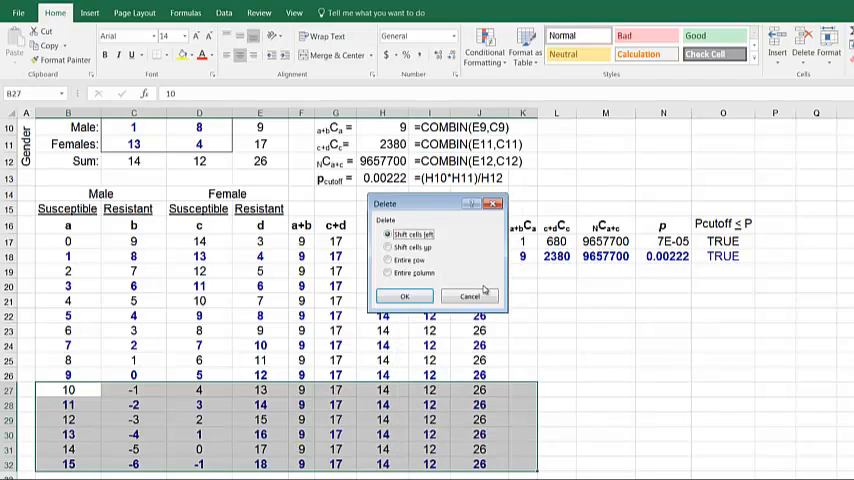
click(400, 298)
click(620, 357)
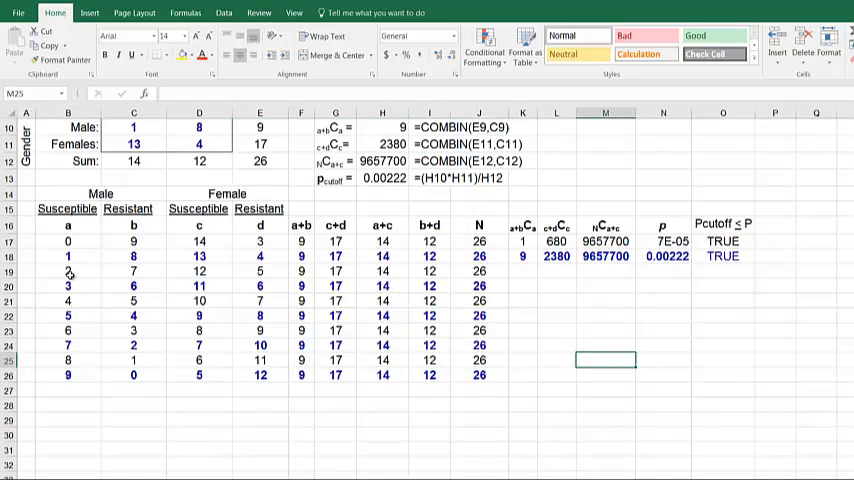
Select the lower tables in rows 19–27 to set them to plain black text.
drag(67, 271, 483, 390)
click(260, 418)
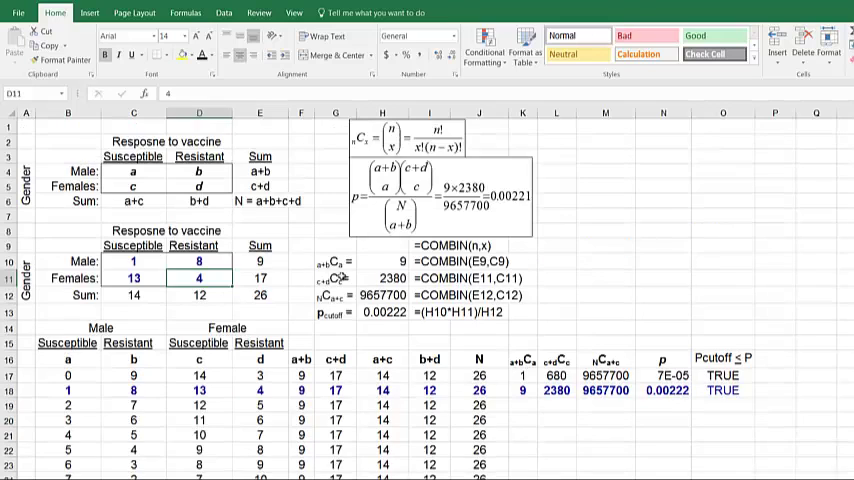
Commit and review the three COMBIN formulas and the p formula in K18:N18.
drag(335, 262, 335, 295)
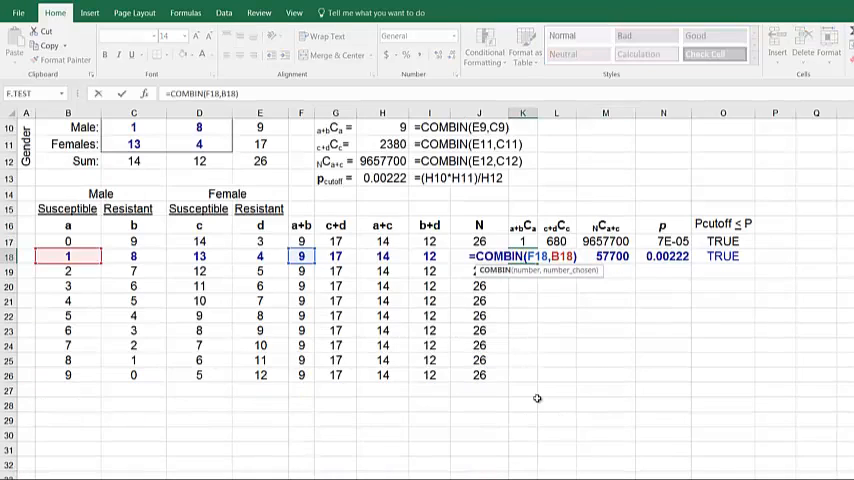
key(ctrl+Return)
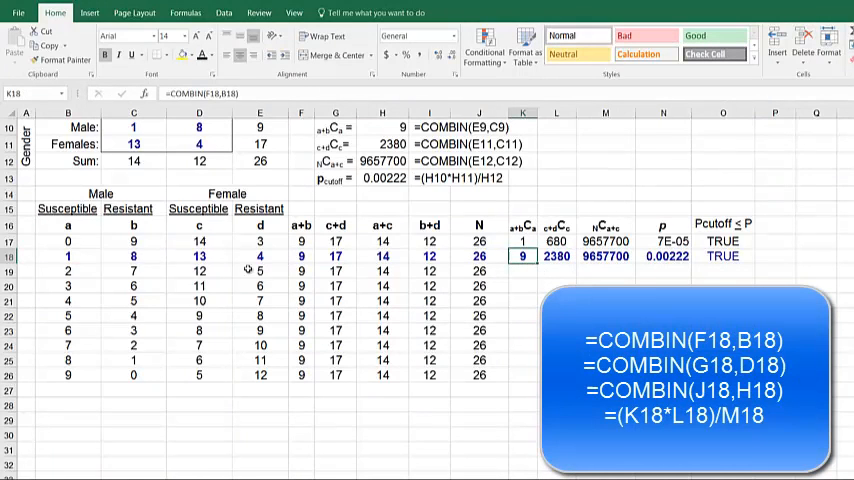
double_click(512, 257)
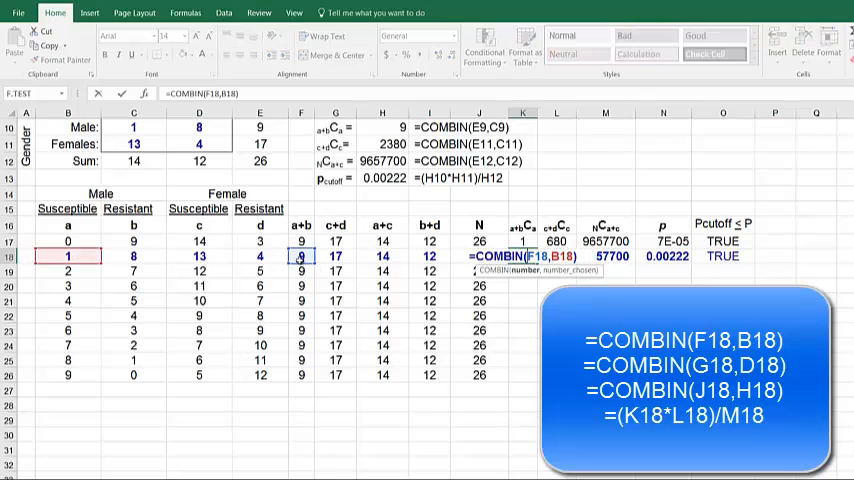
key(ctrl+Return)
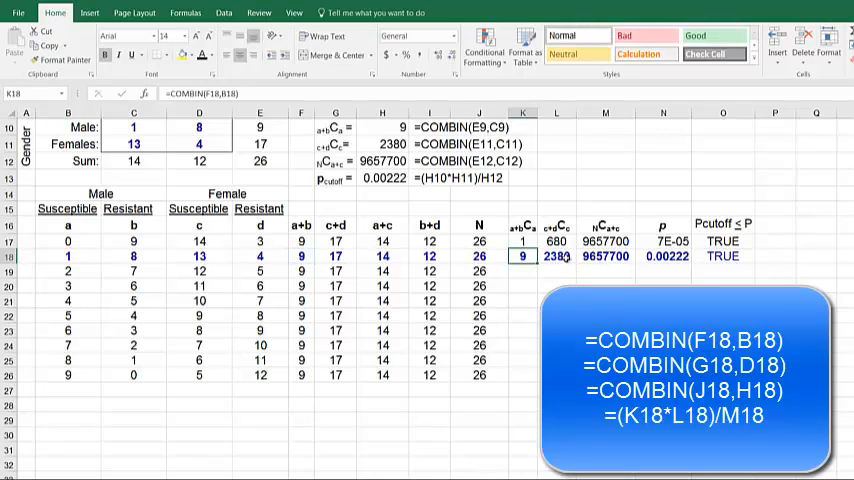
double_click(565, 257)
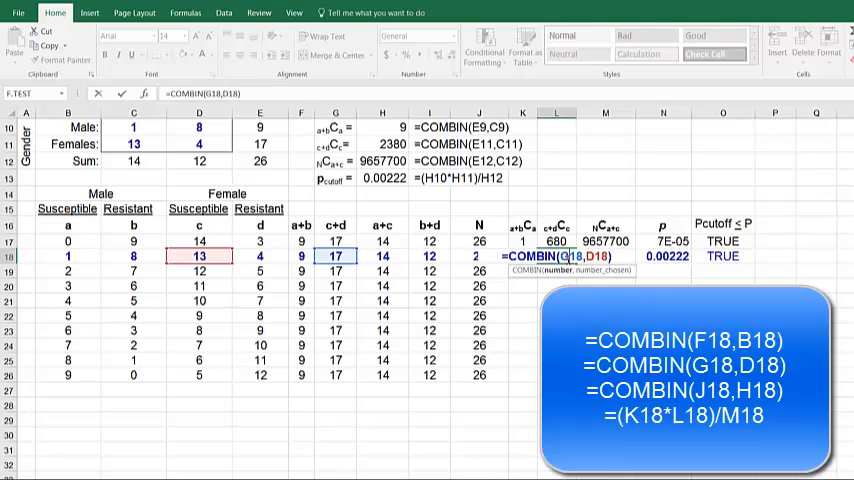
key(ctrl+Return)
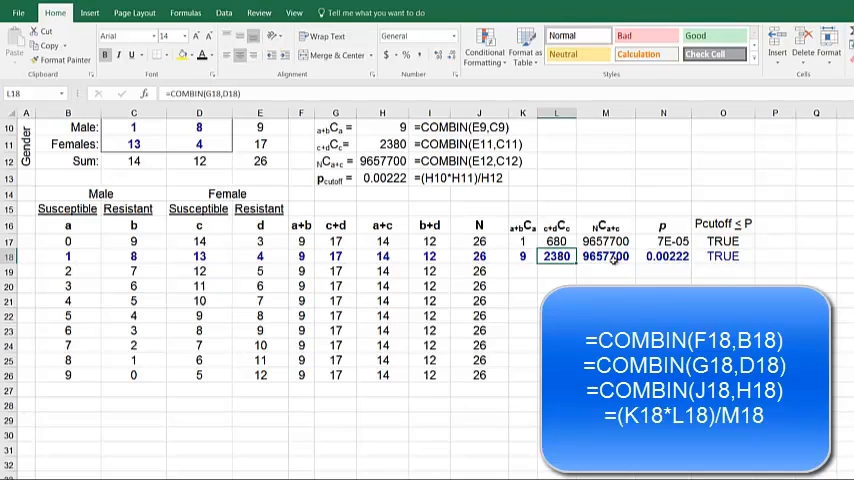
double_click(612, 259)
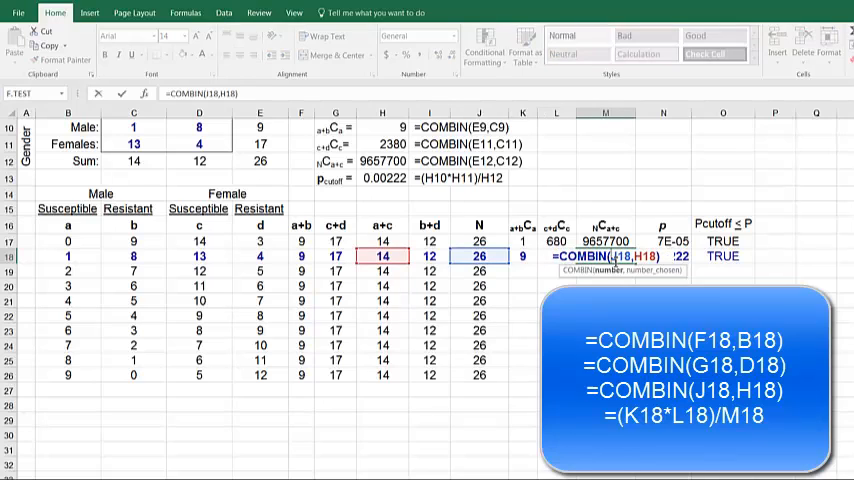
key(ctrl+Return)
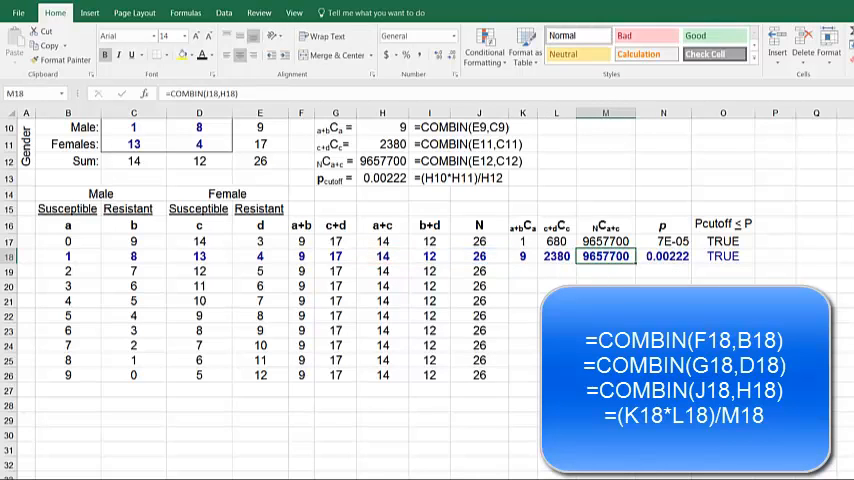
double_click(678, 259)
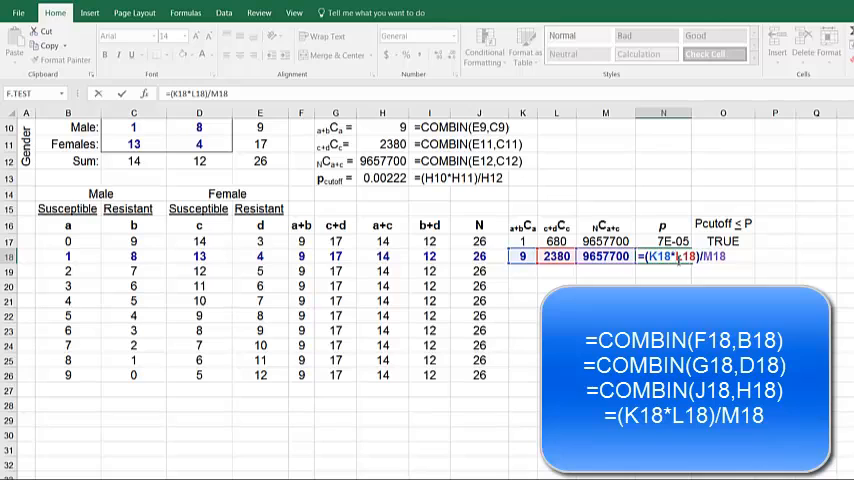
key(ctrl+Return)
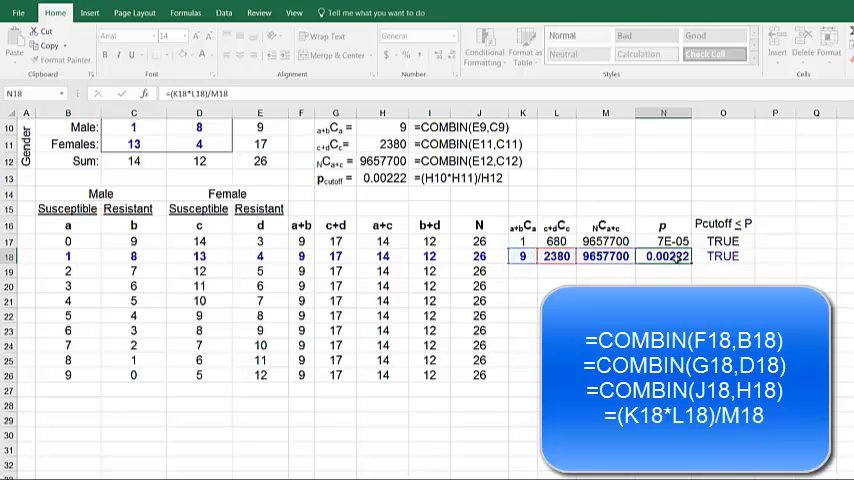
click(605, 300)
click(676, 258)
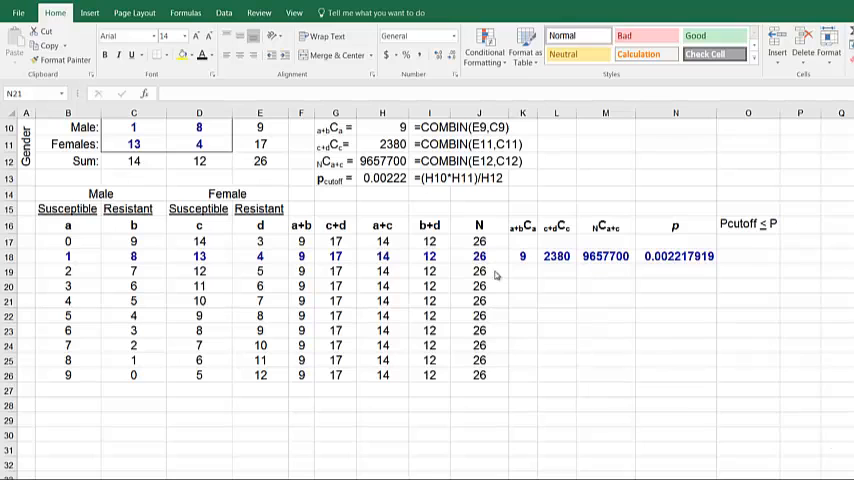
Fill the K18:N18 formulas up into row 17 and make the row 17 results black.
drag(523, 256, 690, 256)
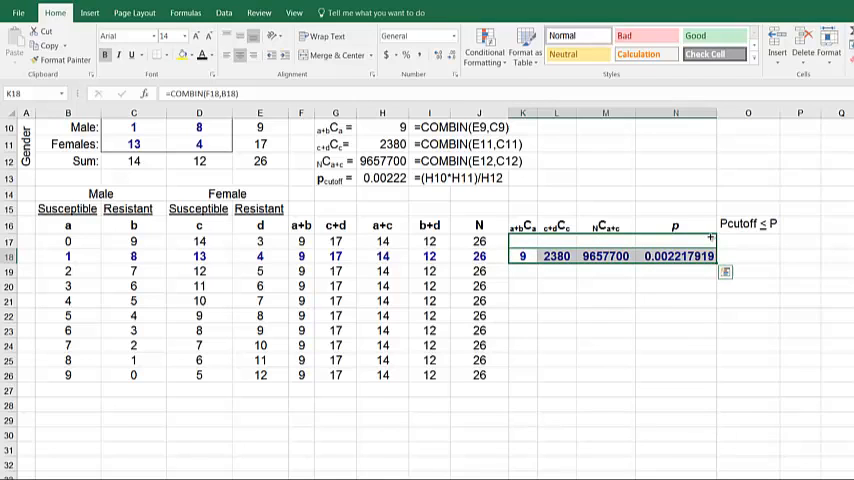
drag(715, 263, 715, 243)
click(675, 315)
drag(517, 241, 680, 243)
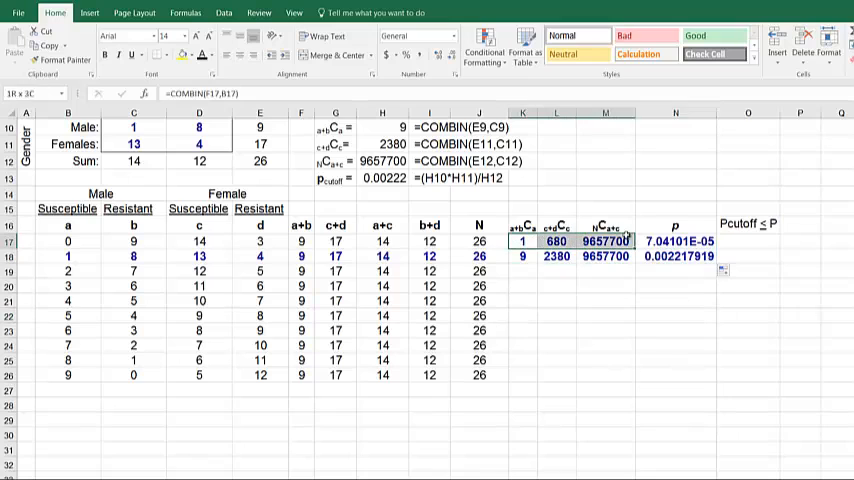
click(202, 54)
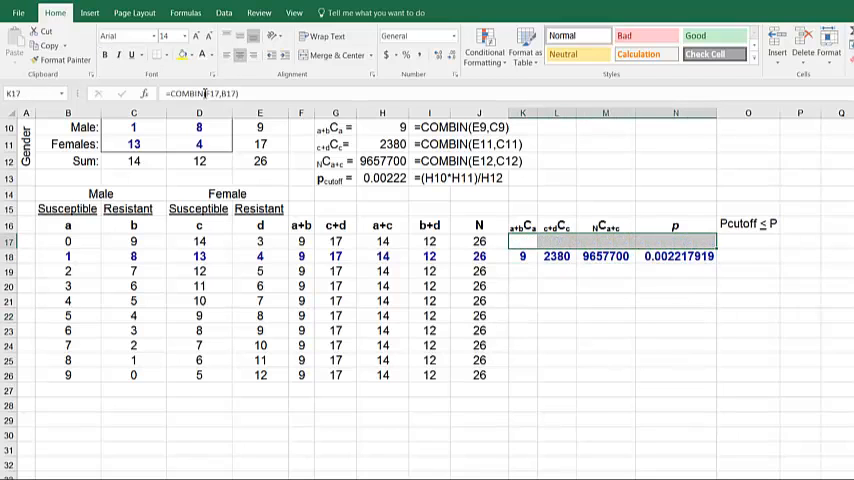
click(212, 54)
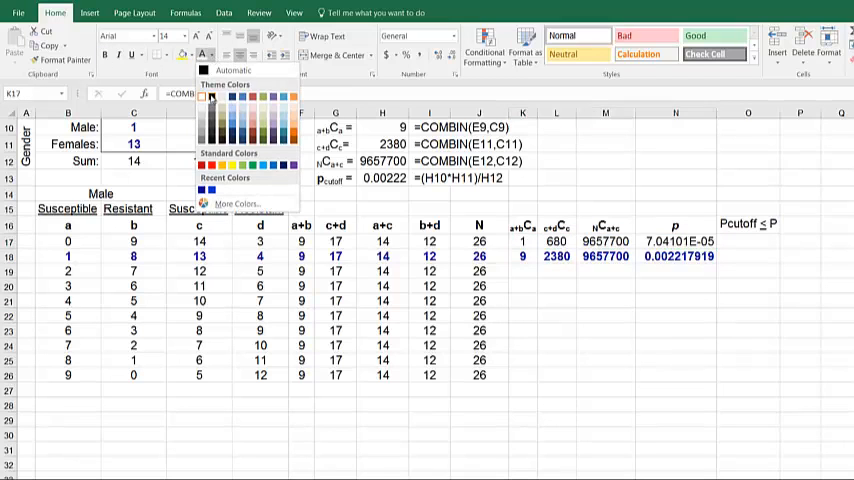
click(210, 96)
click(605, 300)
Fill the COMBIN and p formulas down through row 26 for every table.
drag(522, 257, 680, 257)
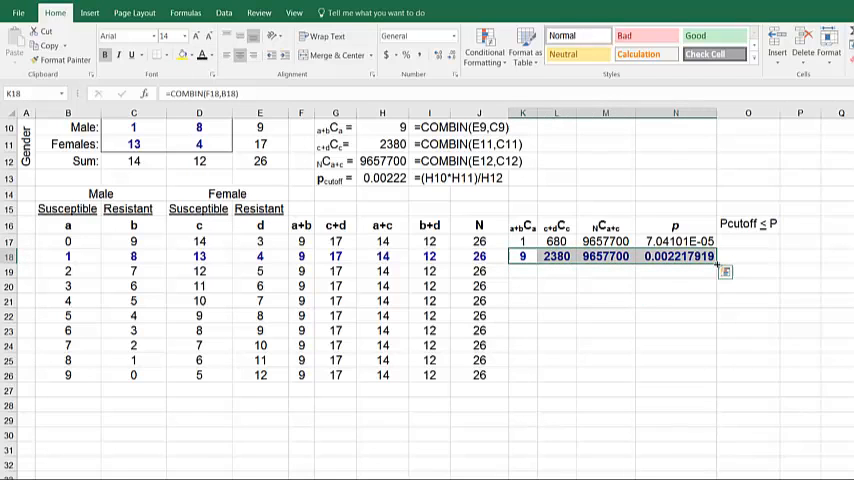
drag(716, 264, 716, 378)
click(562, 460)
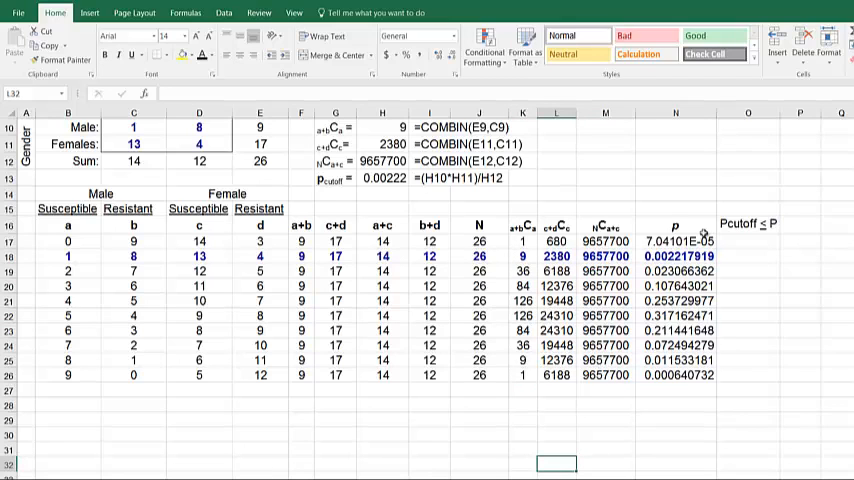
Enter =N$18>=N17 for the Pcutoff ≤ P flag and fill it down to row 26.
drag(680, 242, 685, 375)
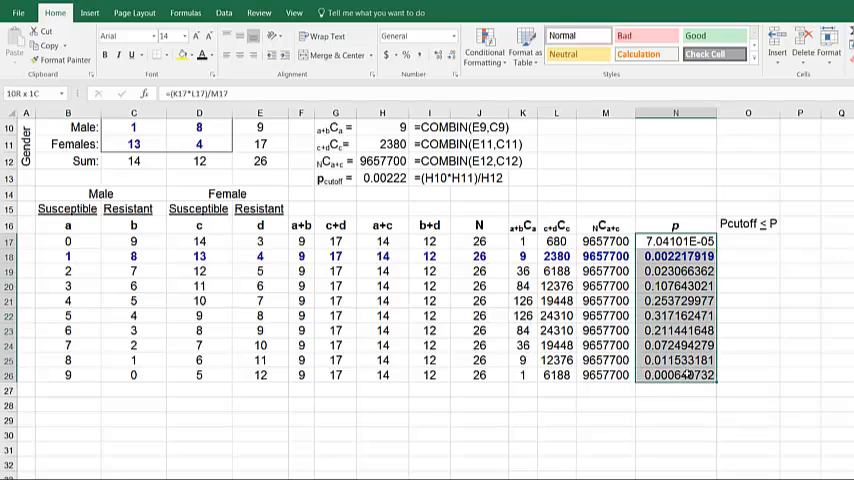
click(674, 416)
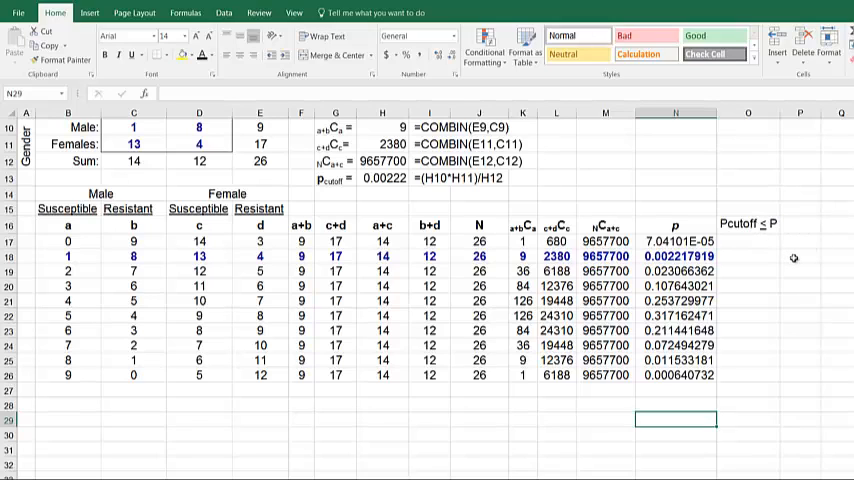
click(793, 258)
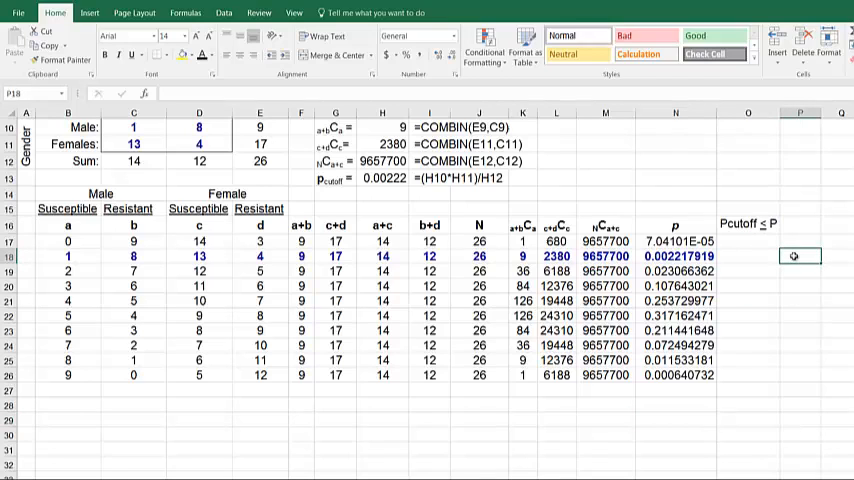
drag(67, 257, 665, 256)
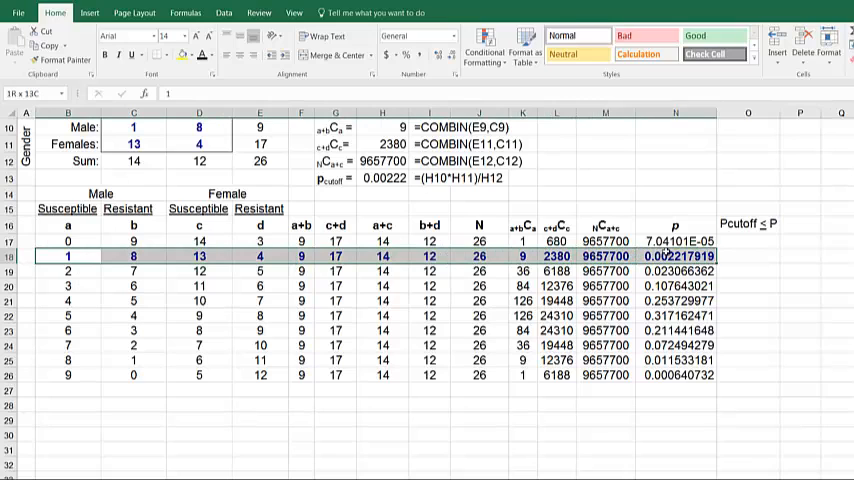
click(812, 257)
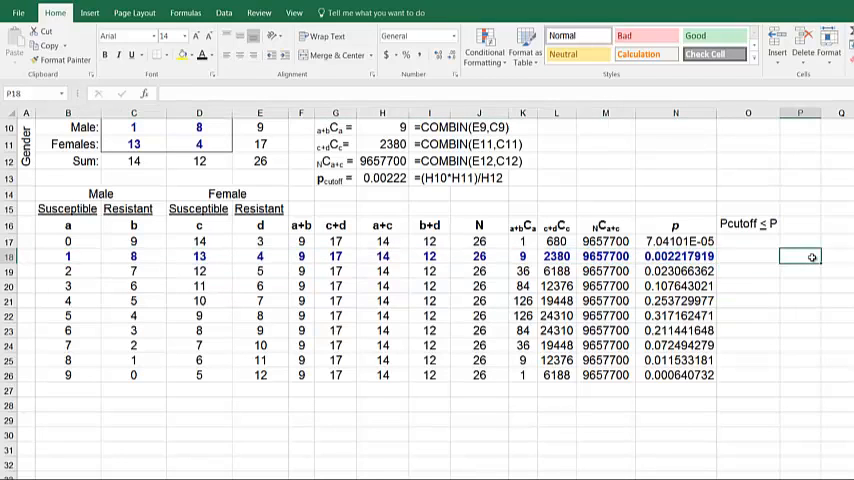
click(755, 258)
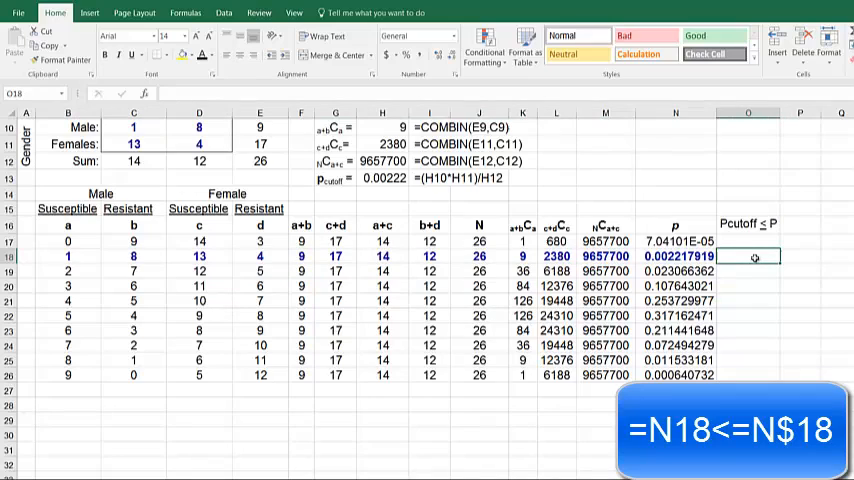
text(=)
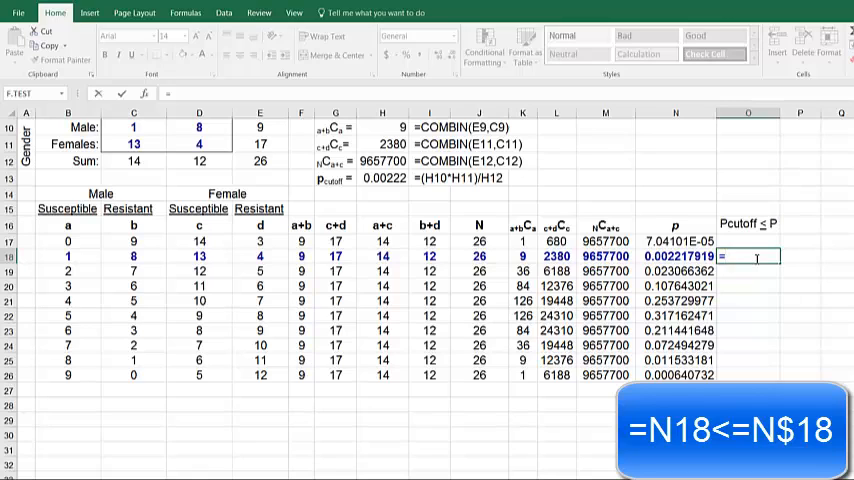
click(676, 257)
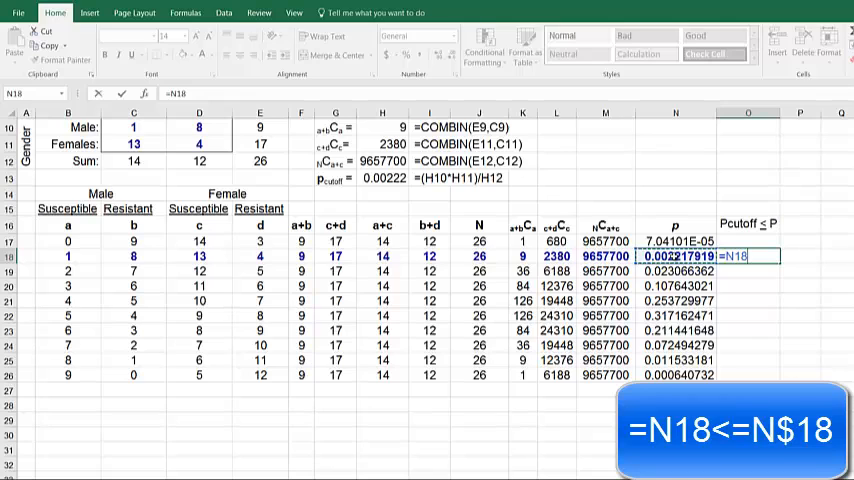
text(<=)
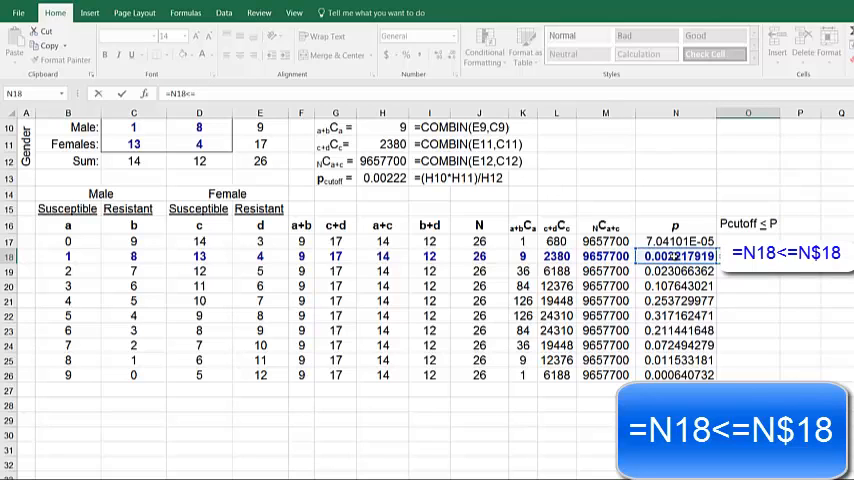
text(N$18)
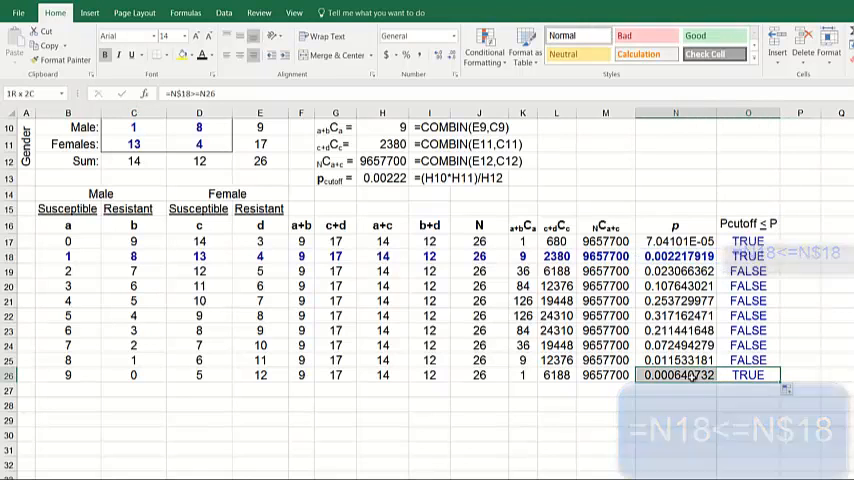
click(713, 376)
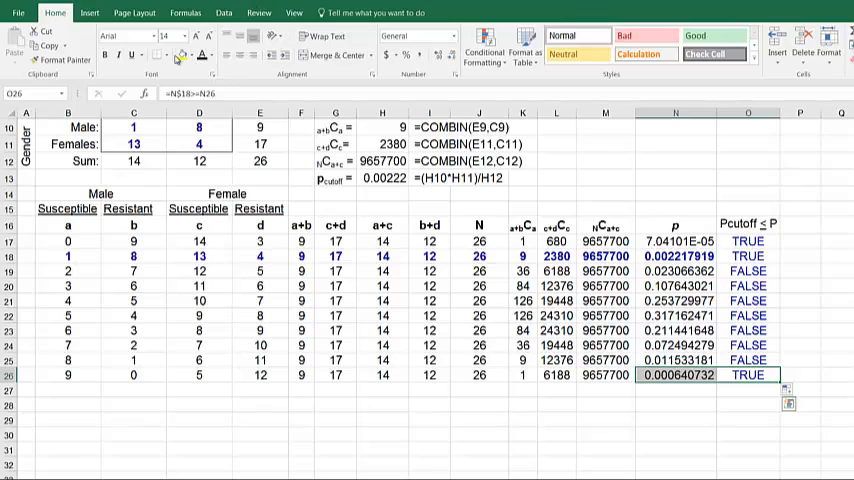
Fill N26:O26 and N17:O18 yellow, highlighting the three flagged tables' p values.
click(184, 55)
drag(745, 243, 680, 256)
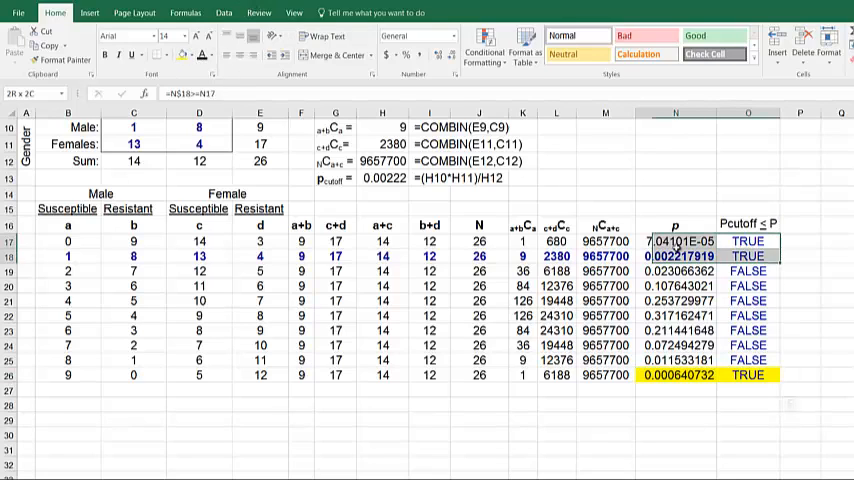
click(184, 55)
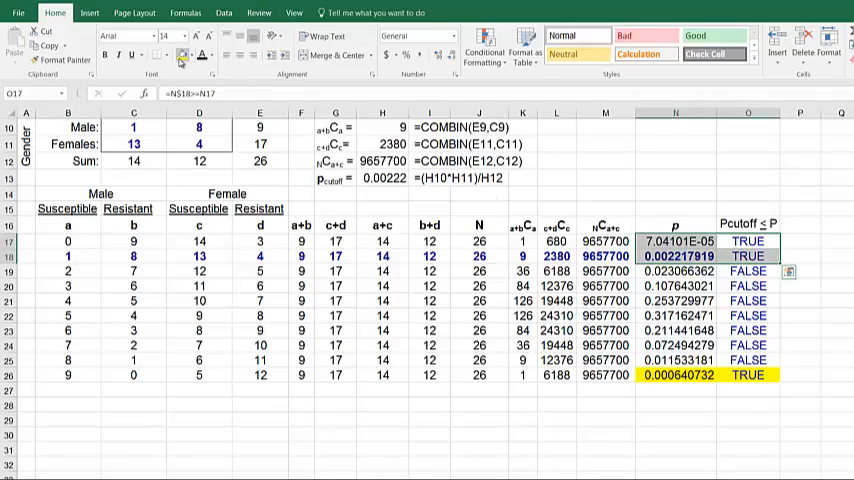
click(675, 448)
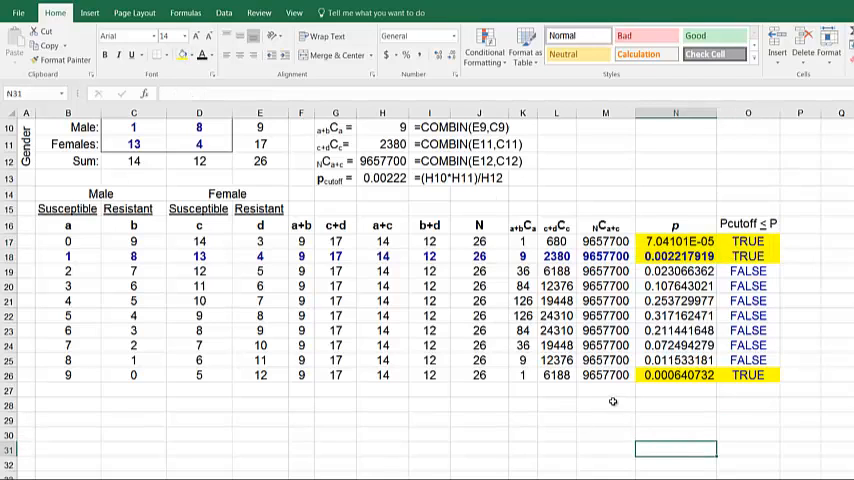
click(604, 391)
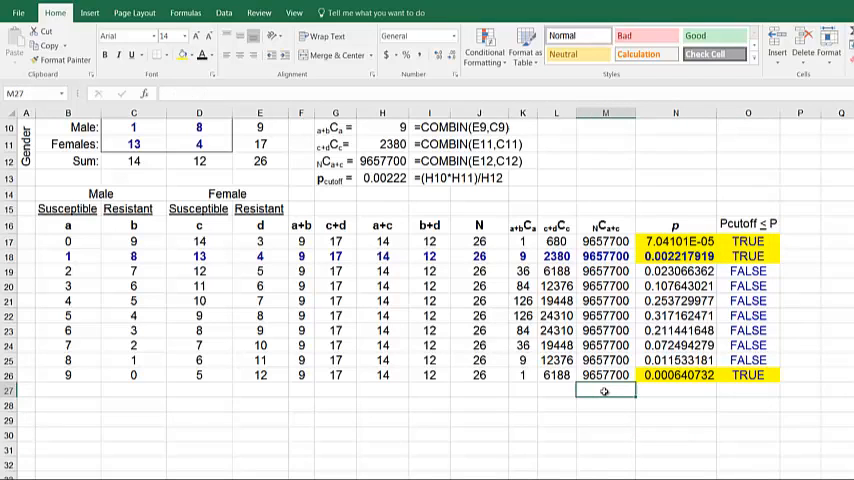
text(p)
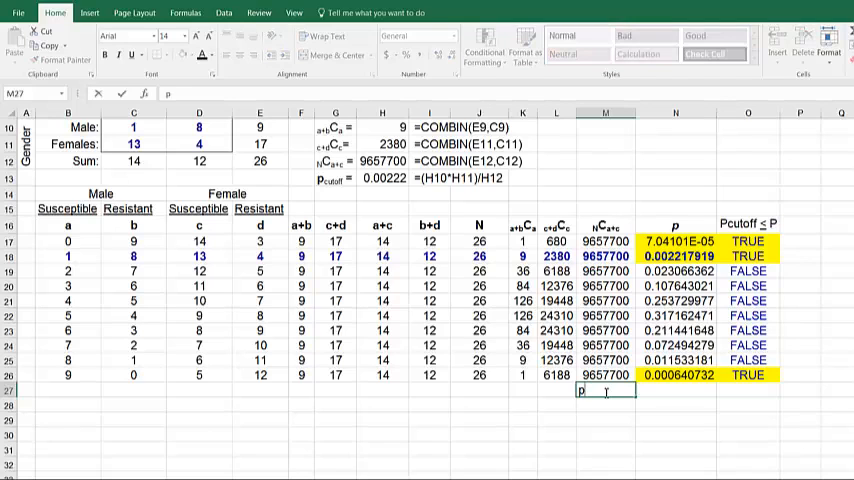
text(=)
Enter a right-aligned p= label in M27 under the table.
click(631, 415)
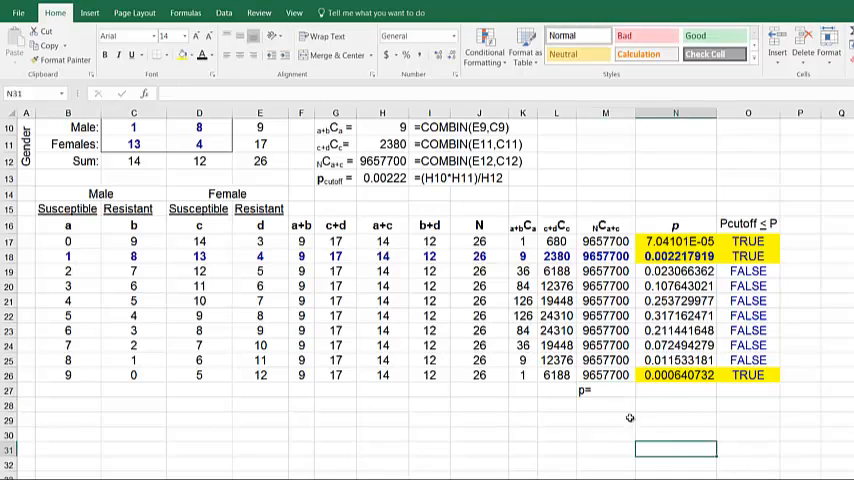
click(604, 391)
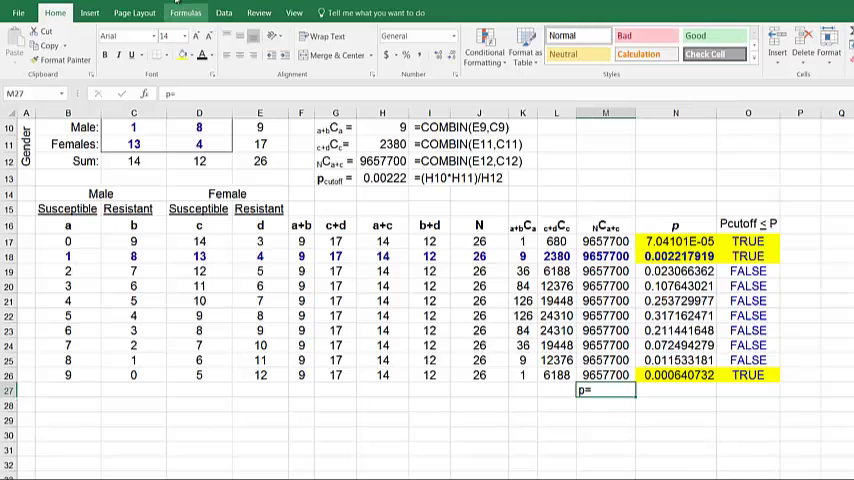
click(252, 59)
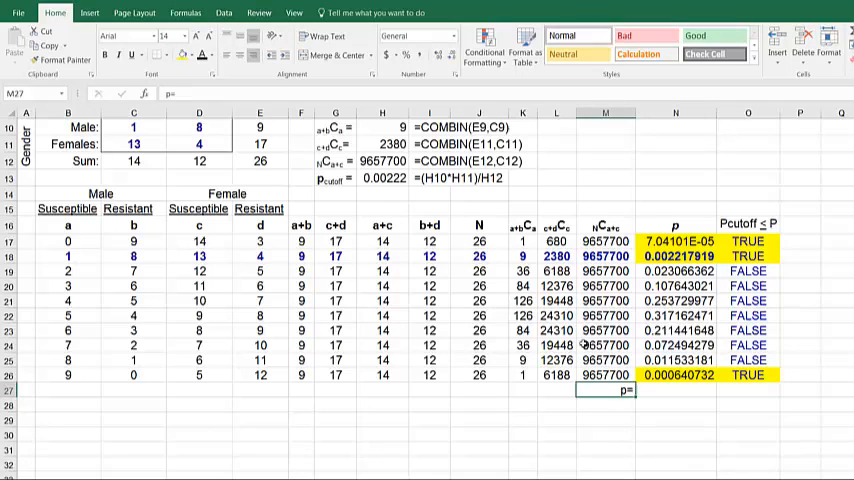
Sum the flagged p values with =N17+N18+N26, giving 0.002929062.
click(663, 389)
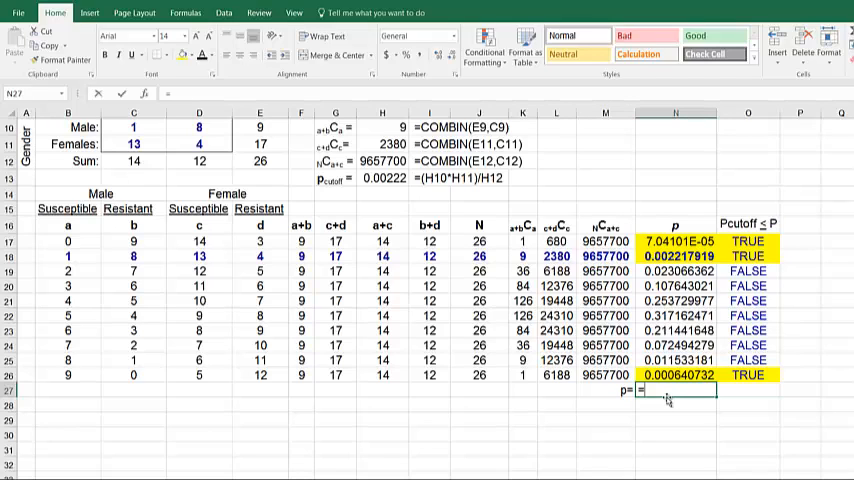
text(=)
click(690, 243)
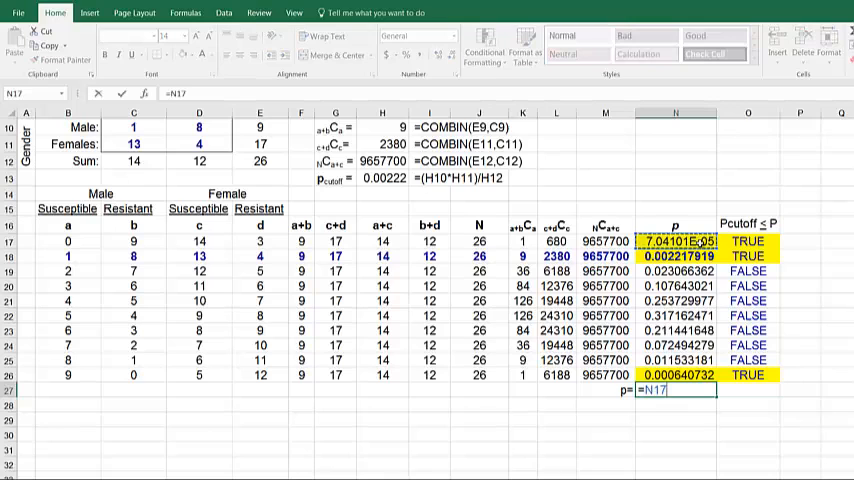
text(+)
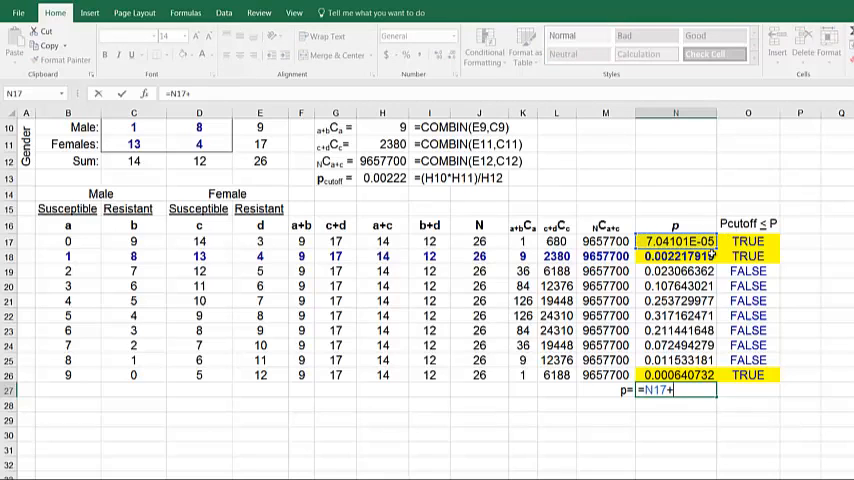
click(704, 257)
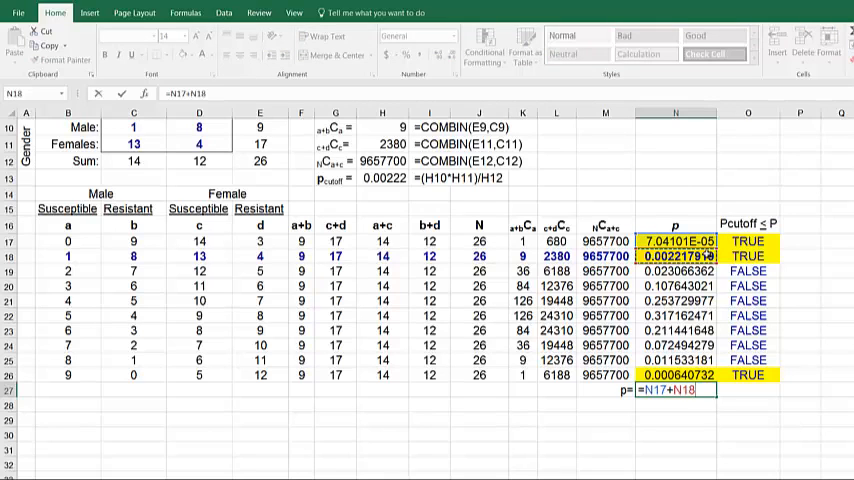
text(+)
click(676, 376)
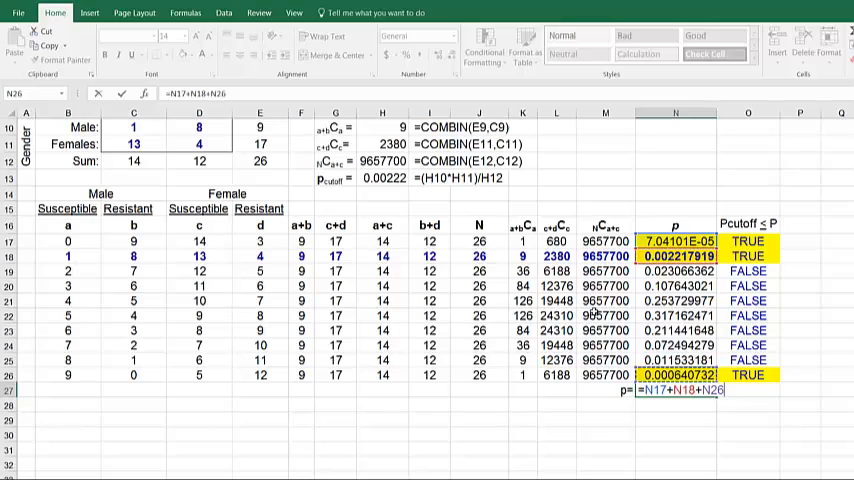
click(121, 93)
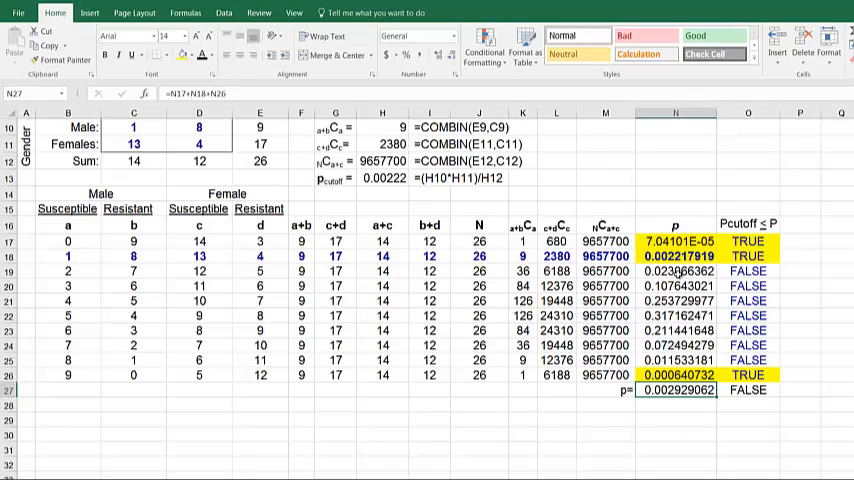
click(640, 430)
Add an α = label with alpha 0.05 in N28, then an H0 (p≥α): label in M29.
click(621, 405)
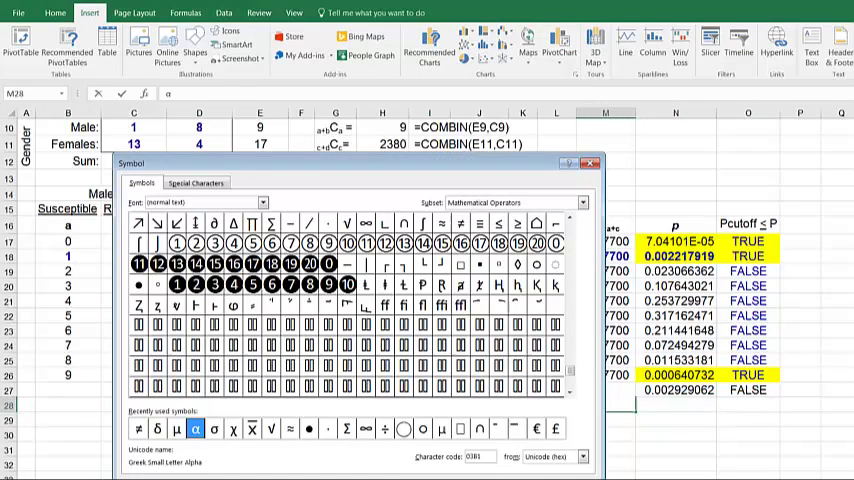
click(578, 475)
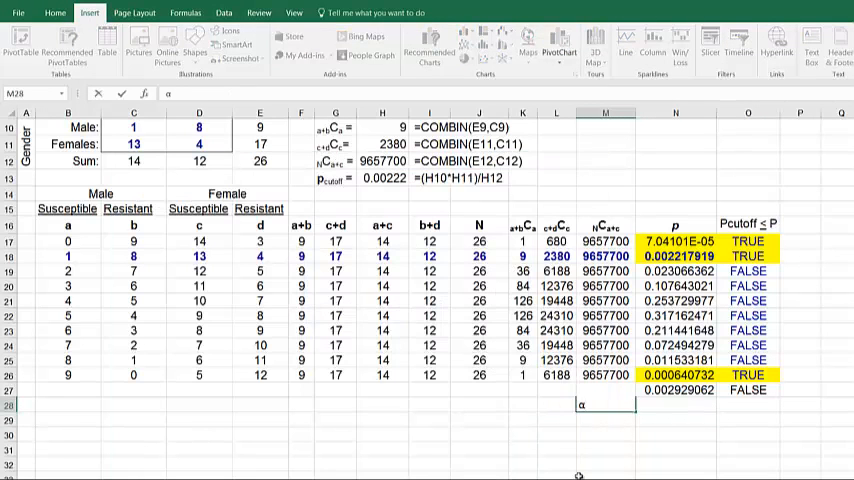
text( =)
key(Tab)
text(0)
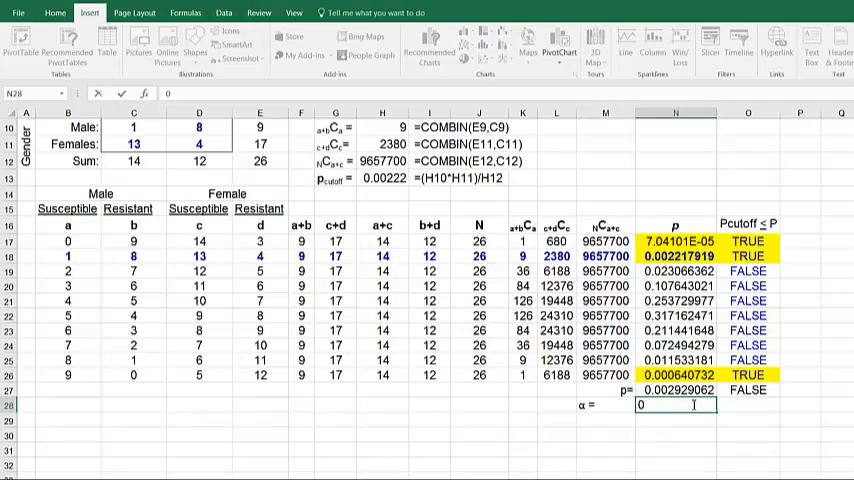
text(.0)
text(5)
key(Return)
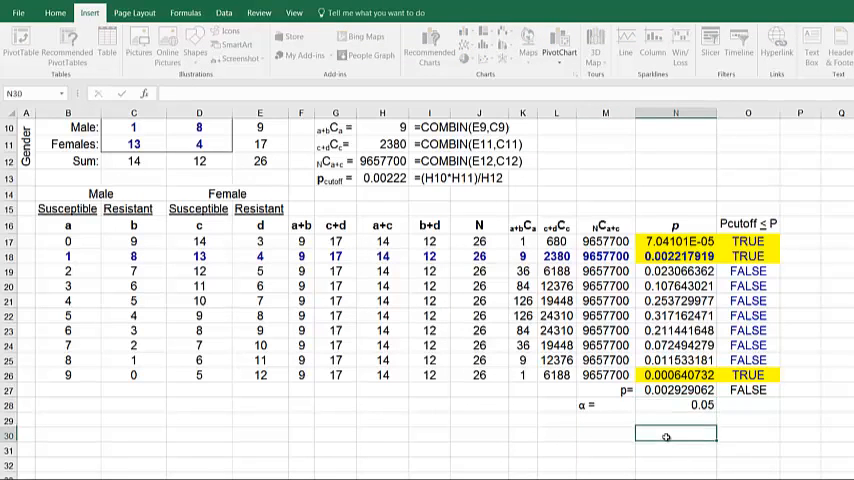
text(H0 (p≥α):)
key(Tab)
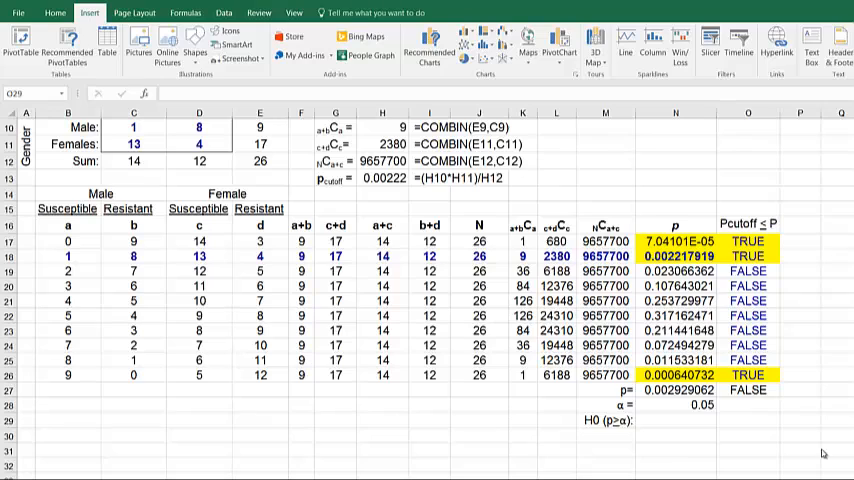
Test =N27>=N28 beside the H0 label, giving FALSE.
click(608, 421)
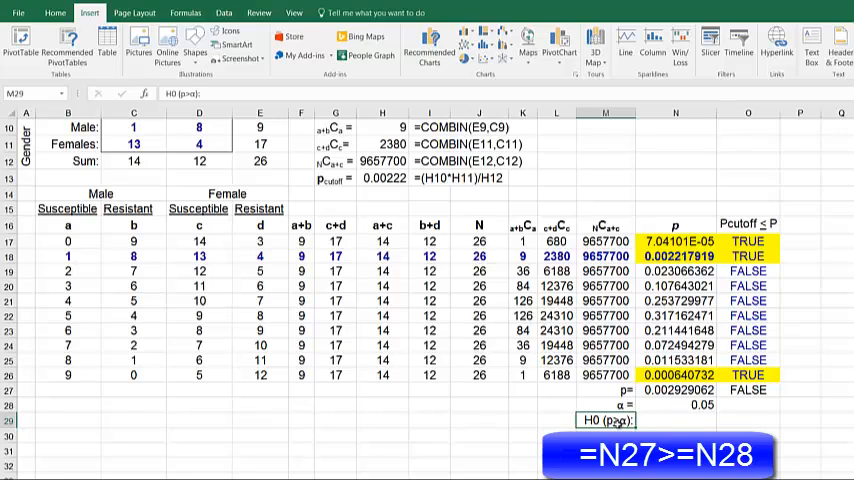
click(669, 421)
text(=)
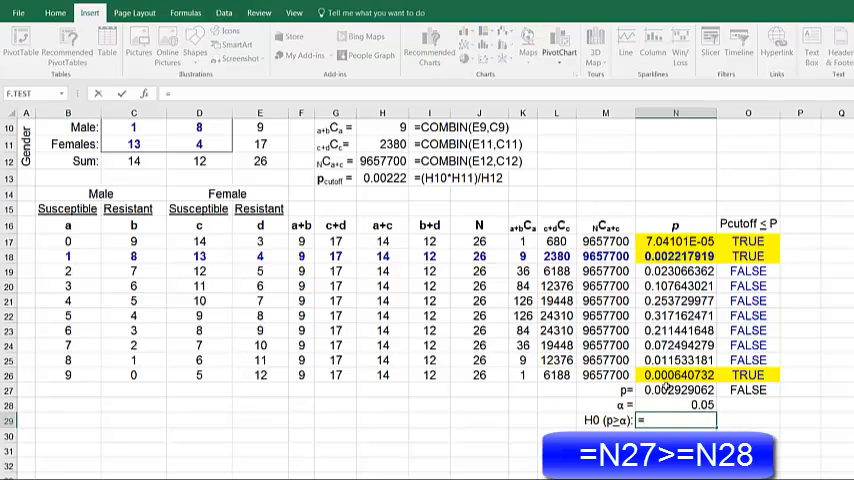
click(662, 390)
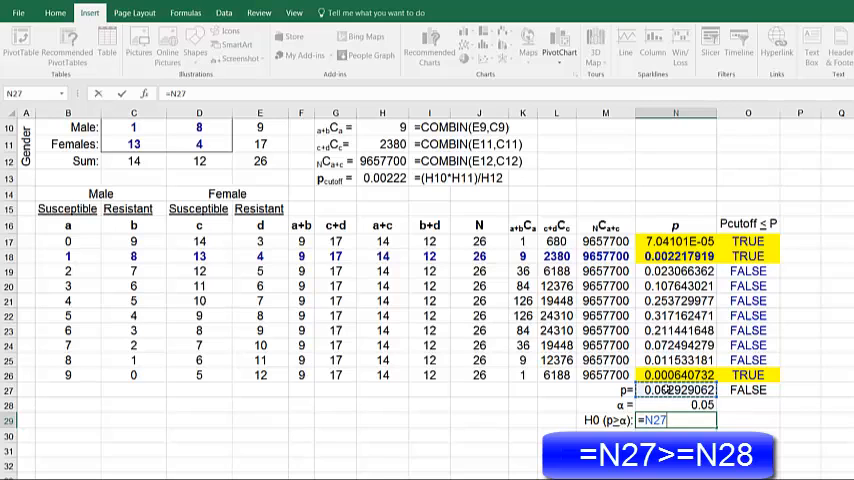
text(>=)
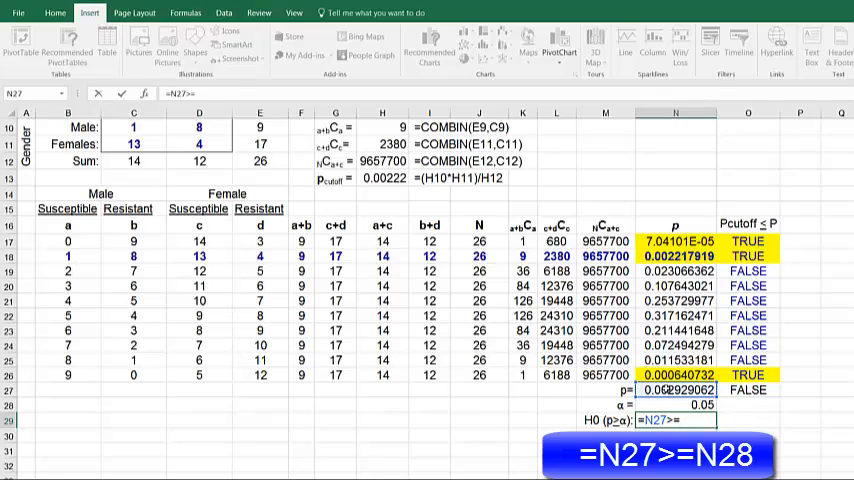
click(680, 403)
key(Return)
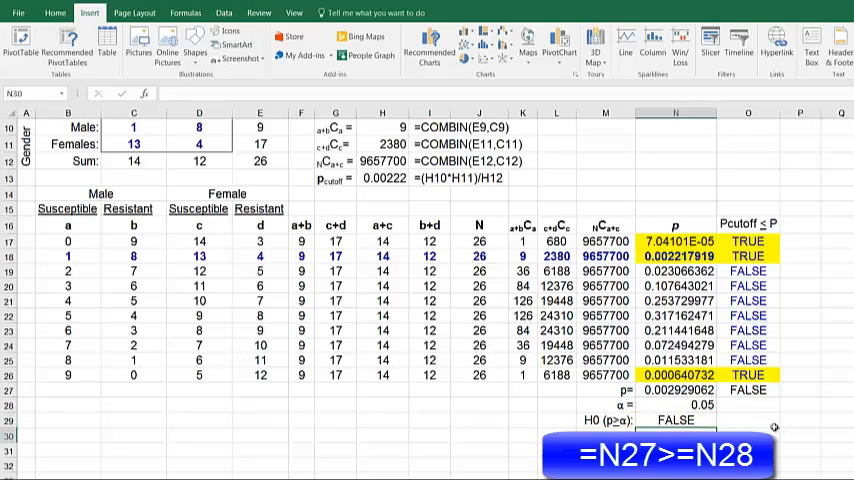
Record the conclusion Reject H0 in O29.
click(757, 420)
text(R)
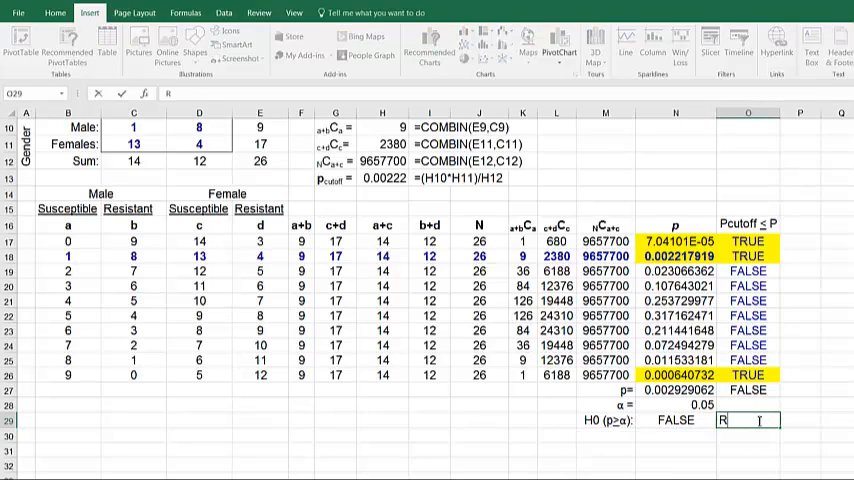
text(eject H)
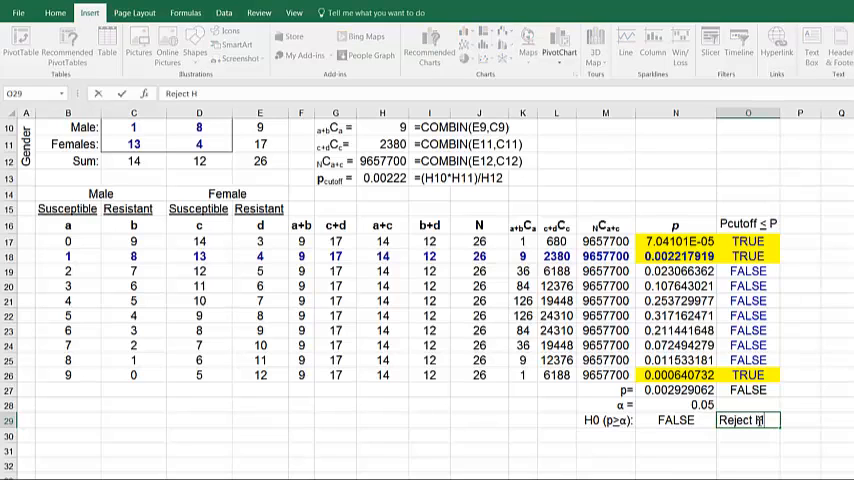
text(0)
click(675, 450)
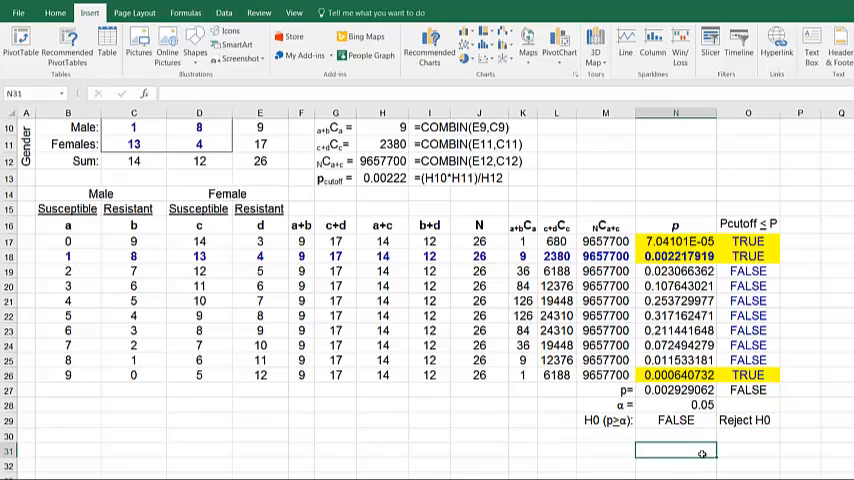
scroll(547, 400, up, 1)
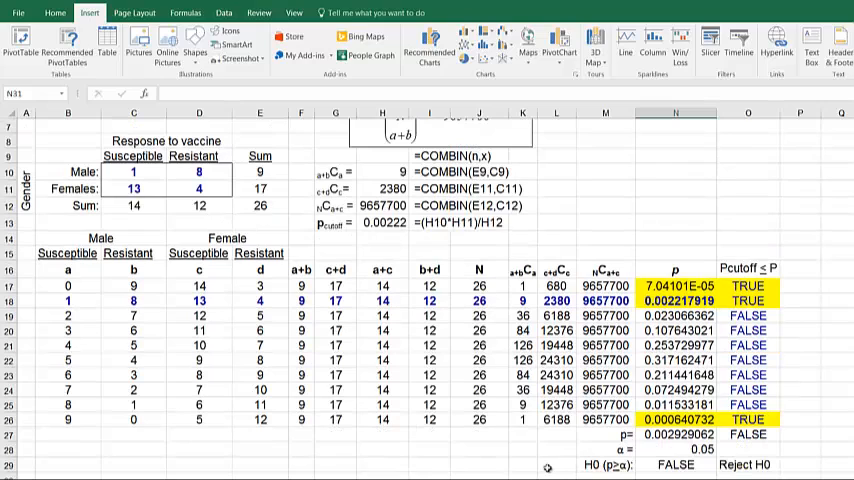